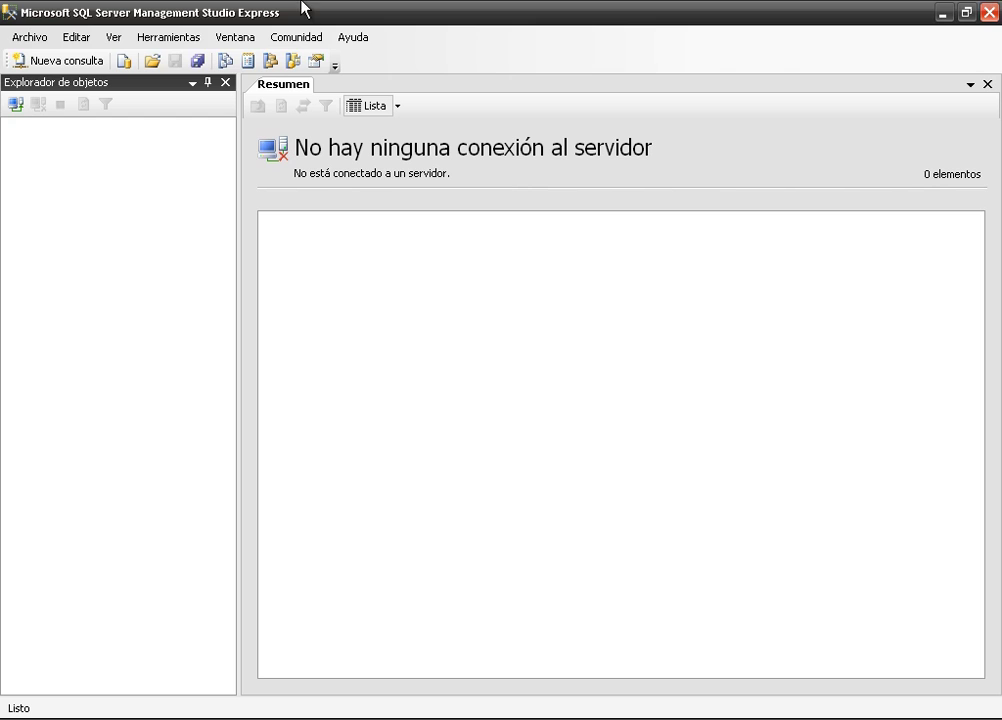
- Connect Object Explorer to the database engine server Equipo01\SQLEXPRESS using Windows authentication
click(12, 36)
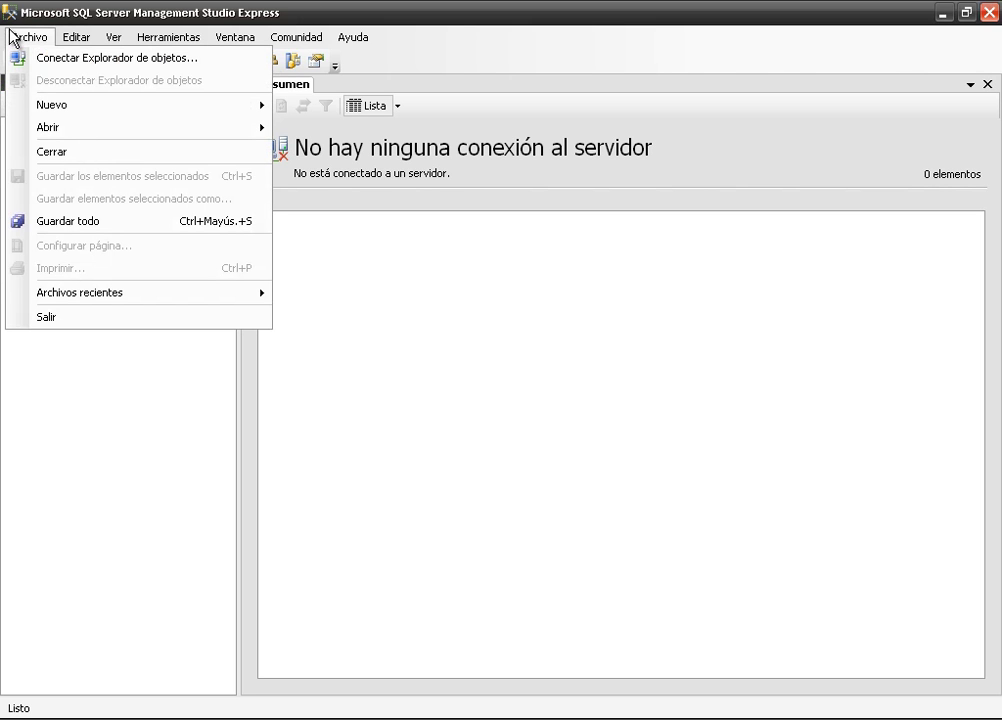
click(55, 62)
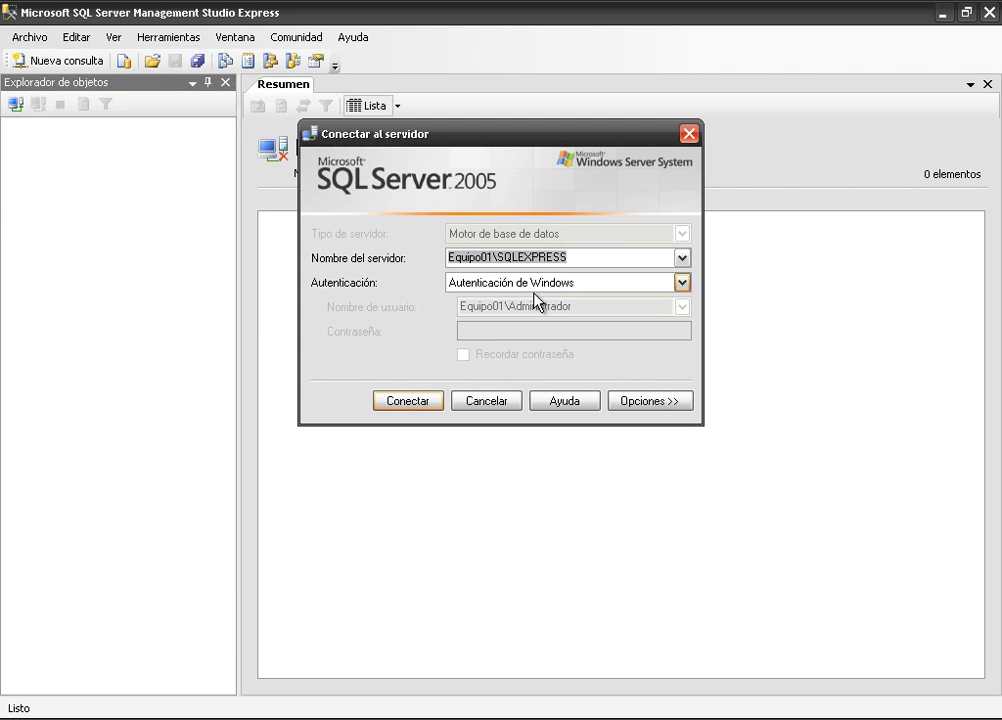
click(408, 401)
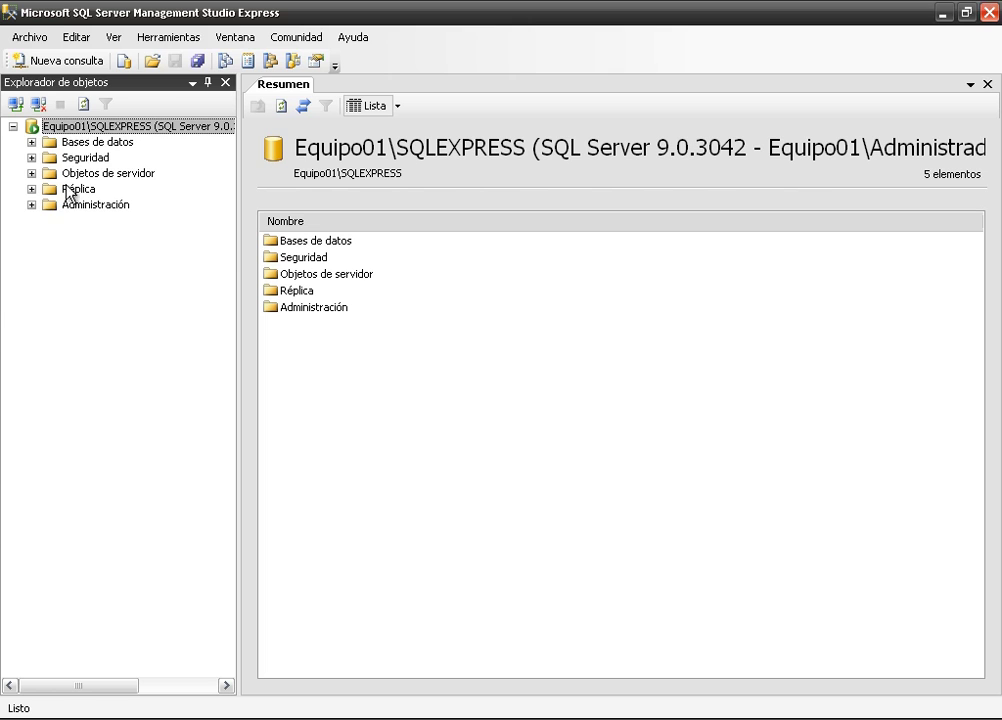
- Create a new database named Personal on the server, keeping the default owner and file settings
click(31, 142)
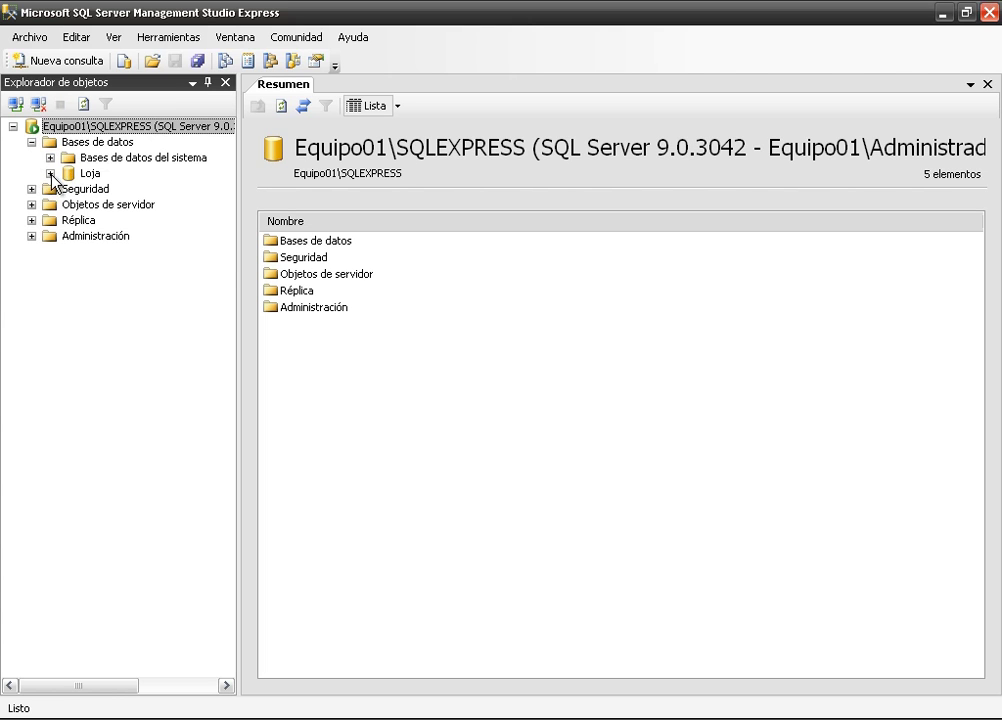
click(74, 146)
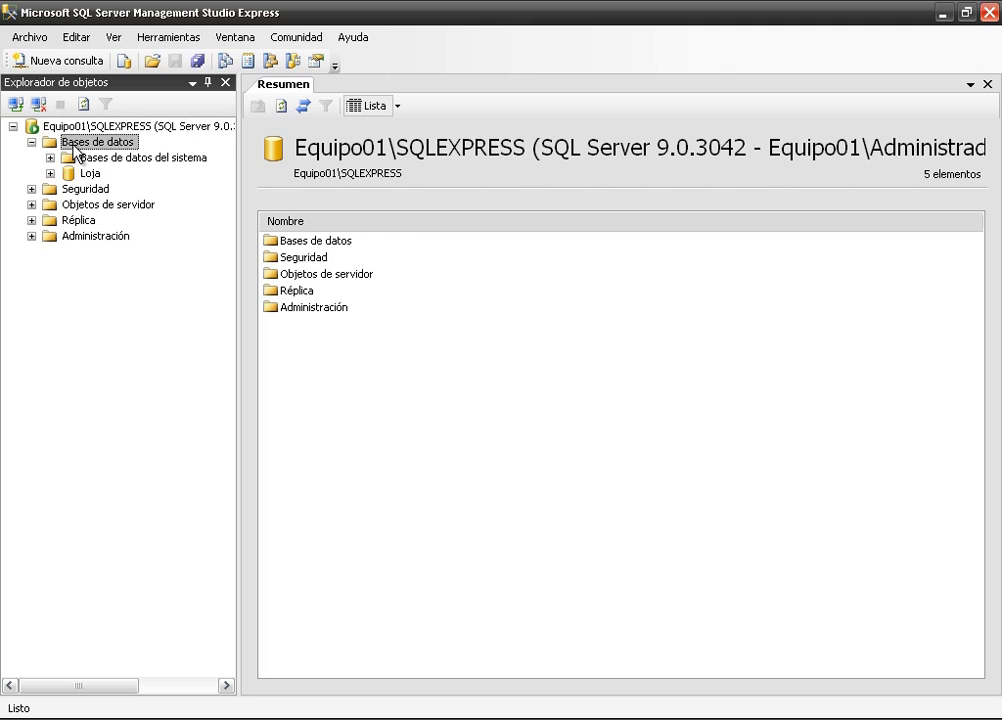
right_click(74, 148)
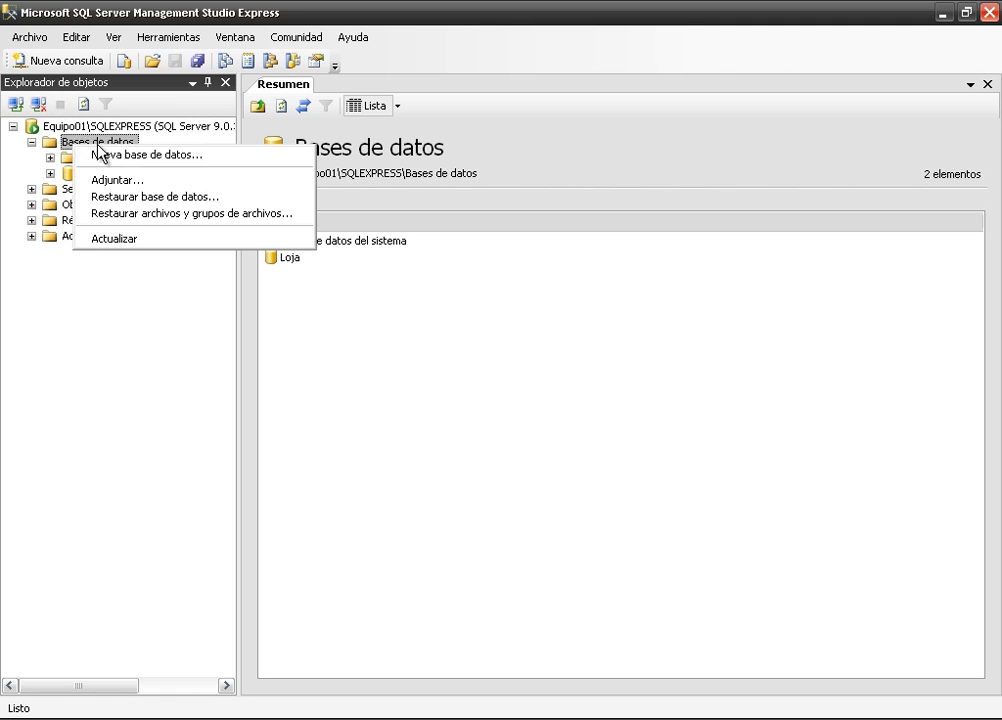
click(120, 158)
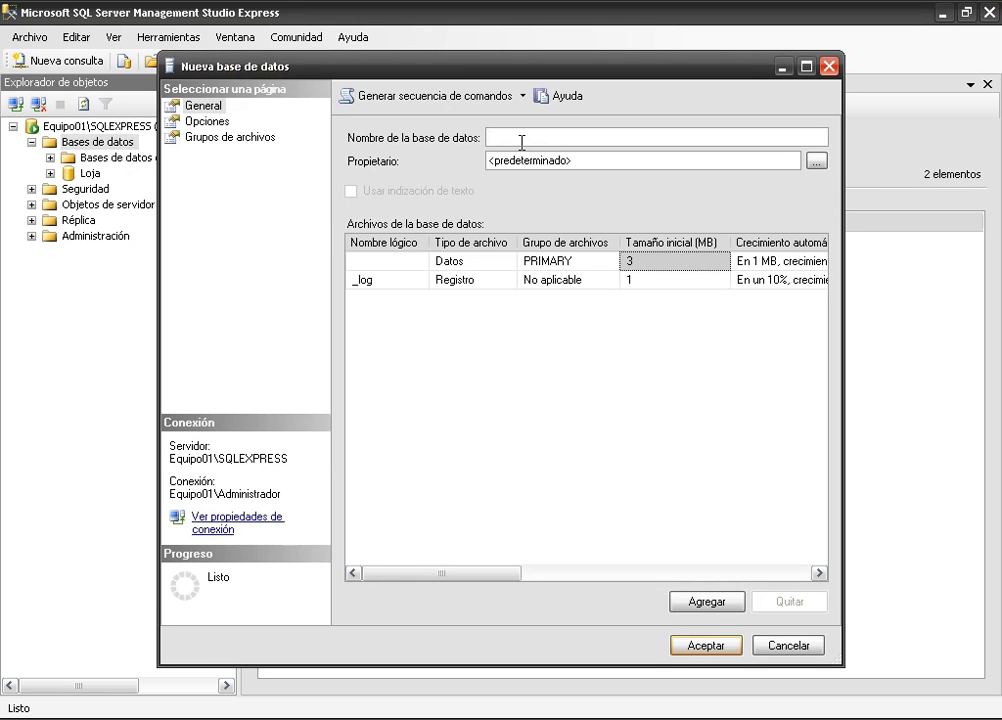
text(Personal)
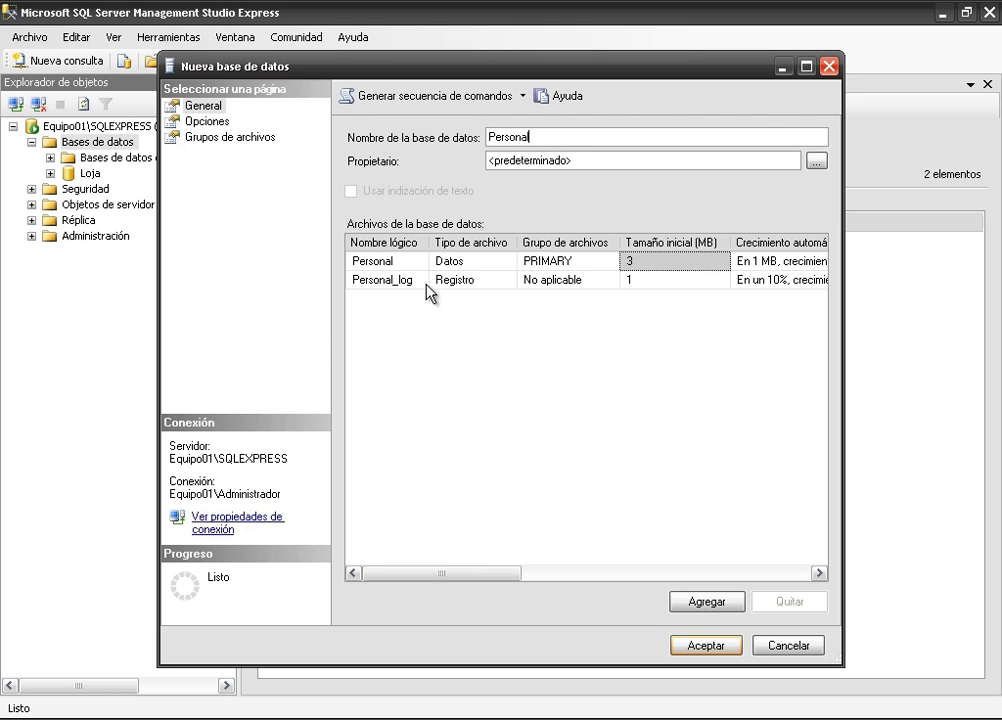
click(699, 650)
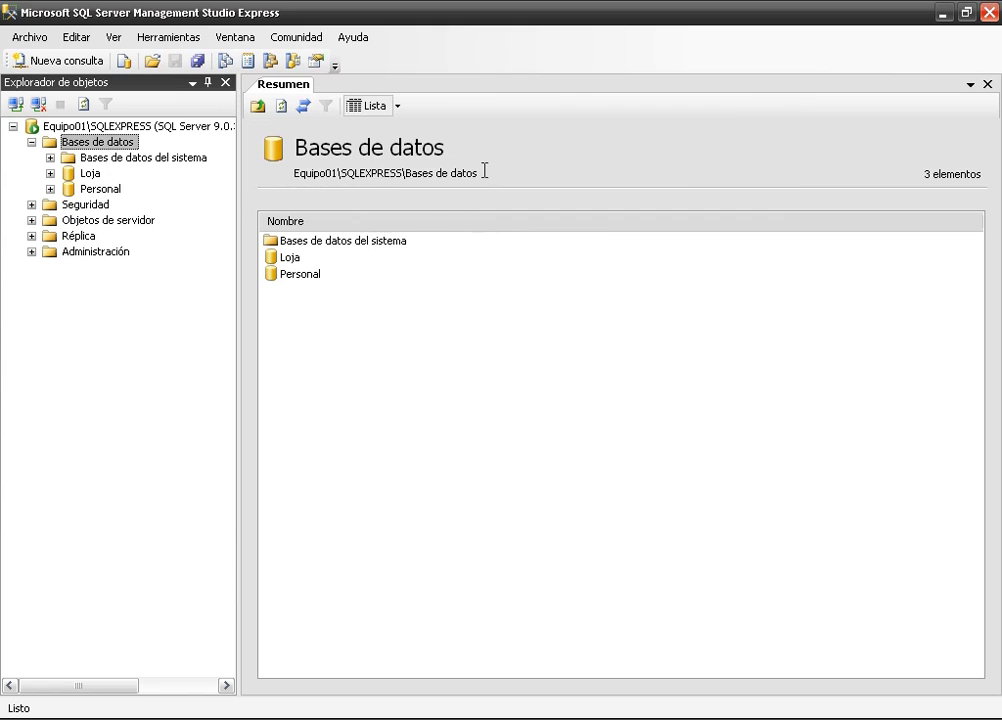
- Expand the Personal database down to its tables and start designing a new table there
click(303, 277)
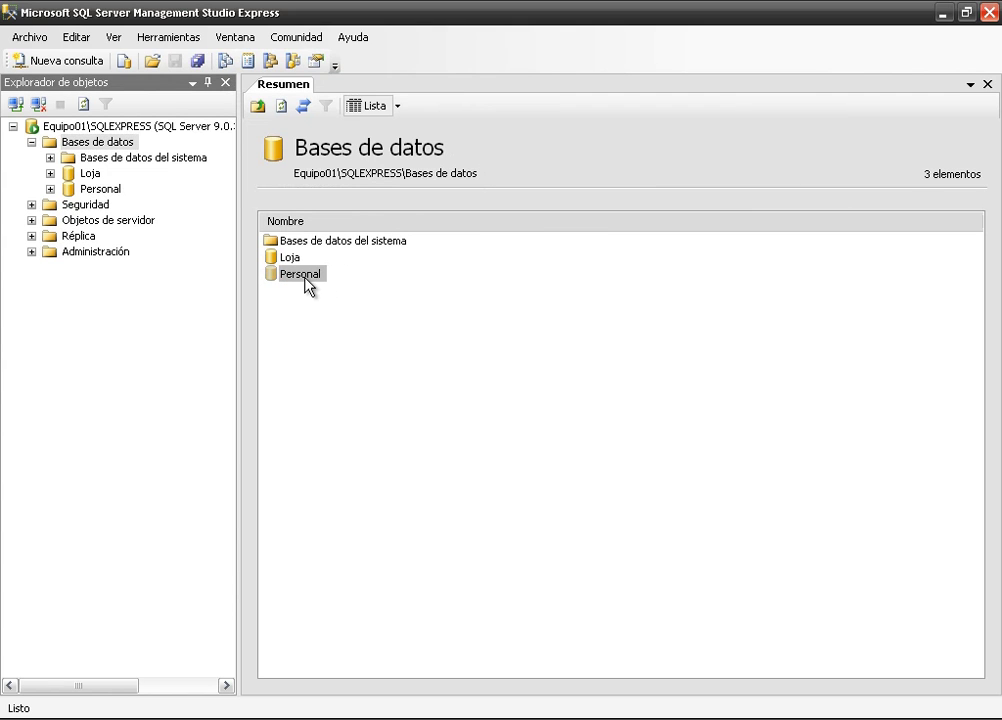
right_click(306, 286)
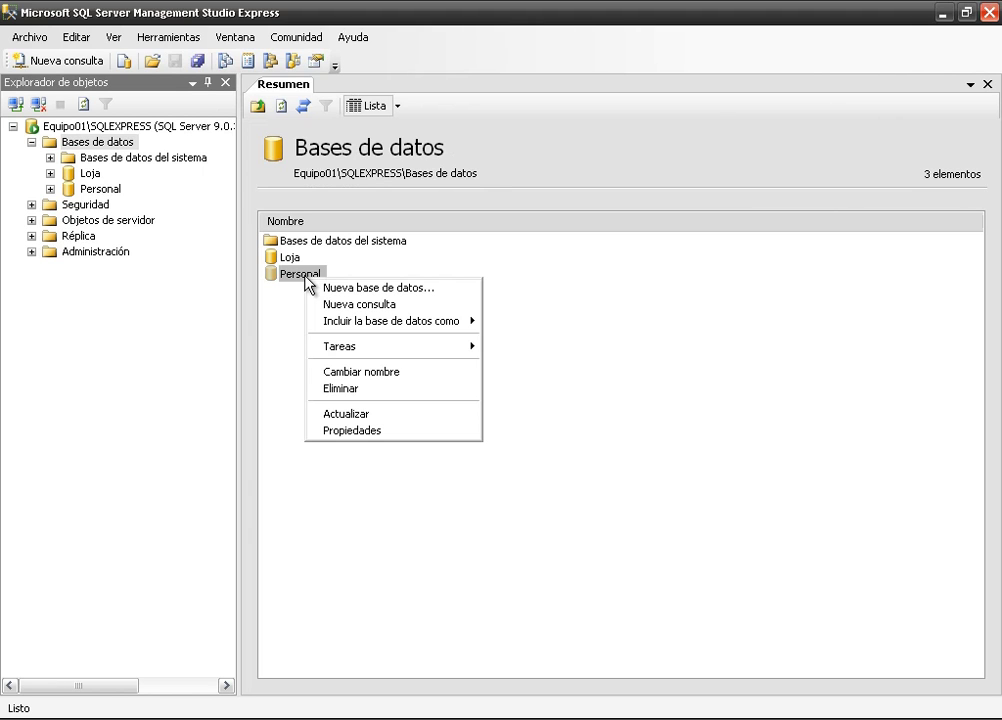
click(54, 201)
key(F5)
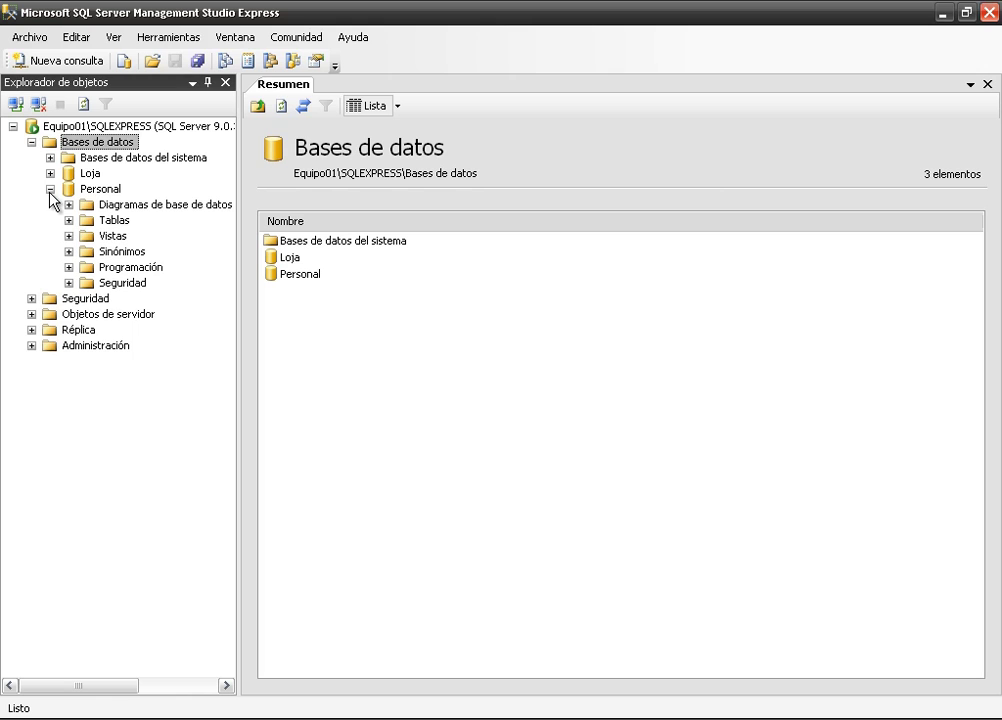
click(69, 221)
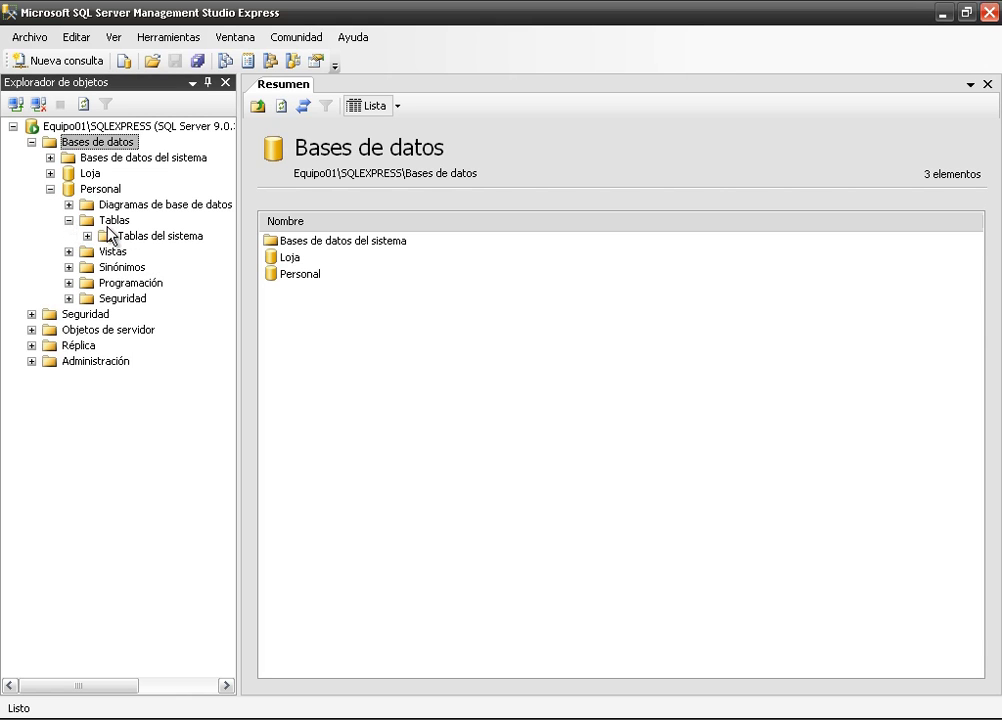
right_click(104, 225)
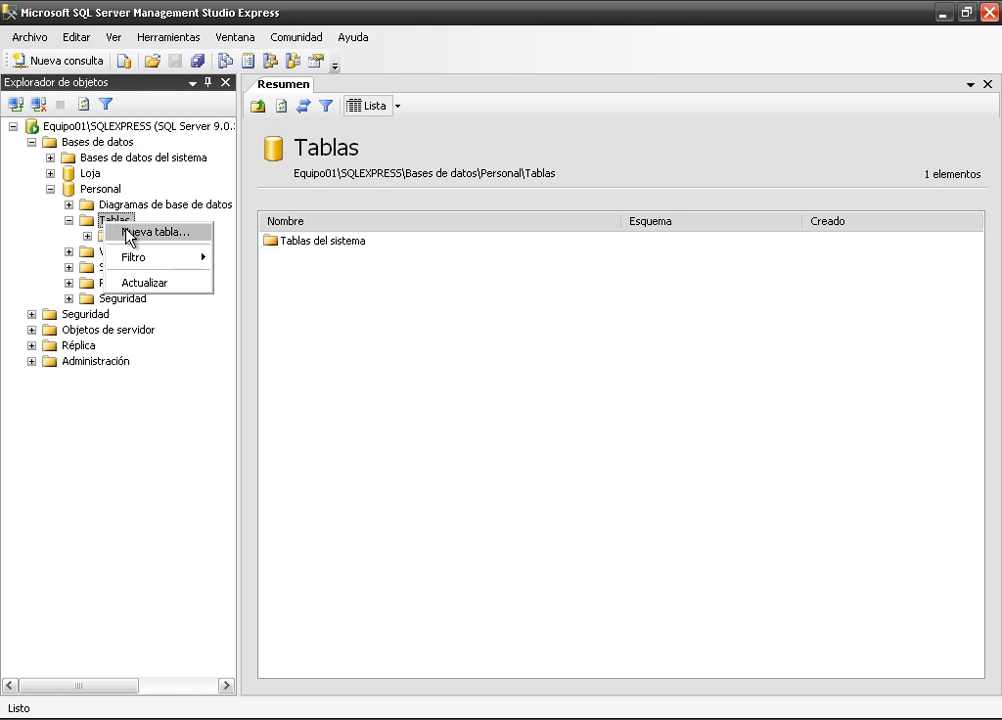
click(127, 233)
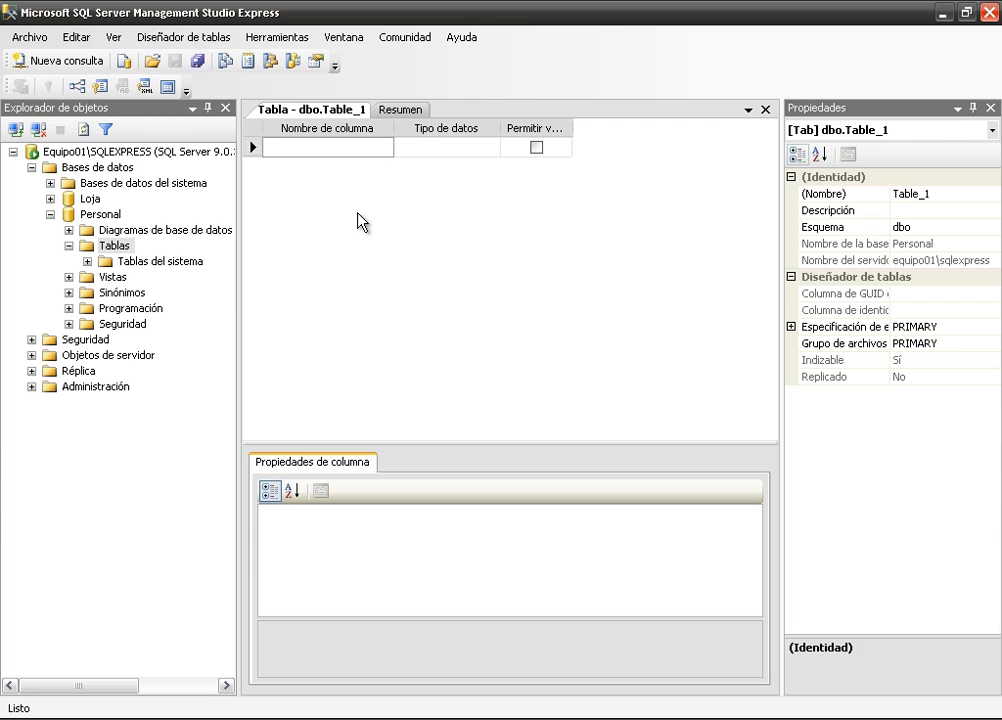
- Define the first column as CodigoDepartamento with data type numeric(8, 0) and disallow null values
text(Codigo)
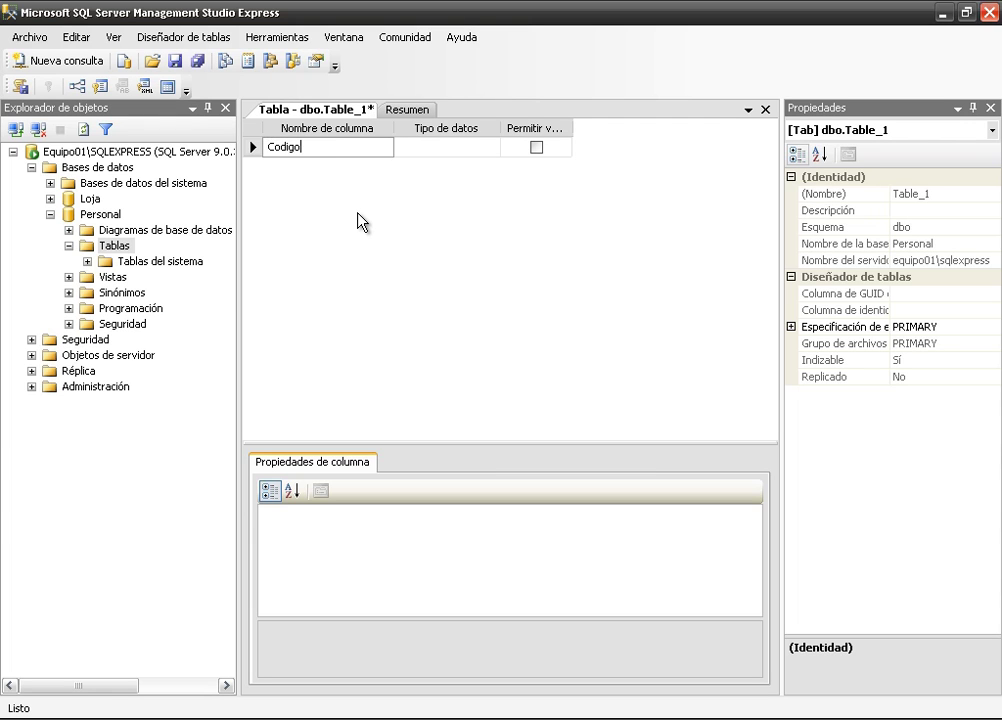
text(DepartamentoI)
key(BackSpace)
key(Tab)
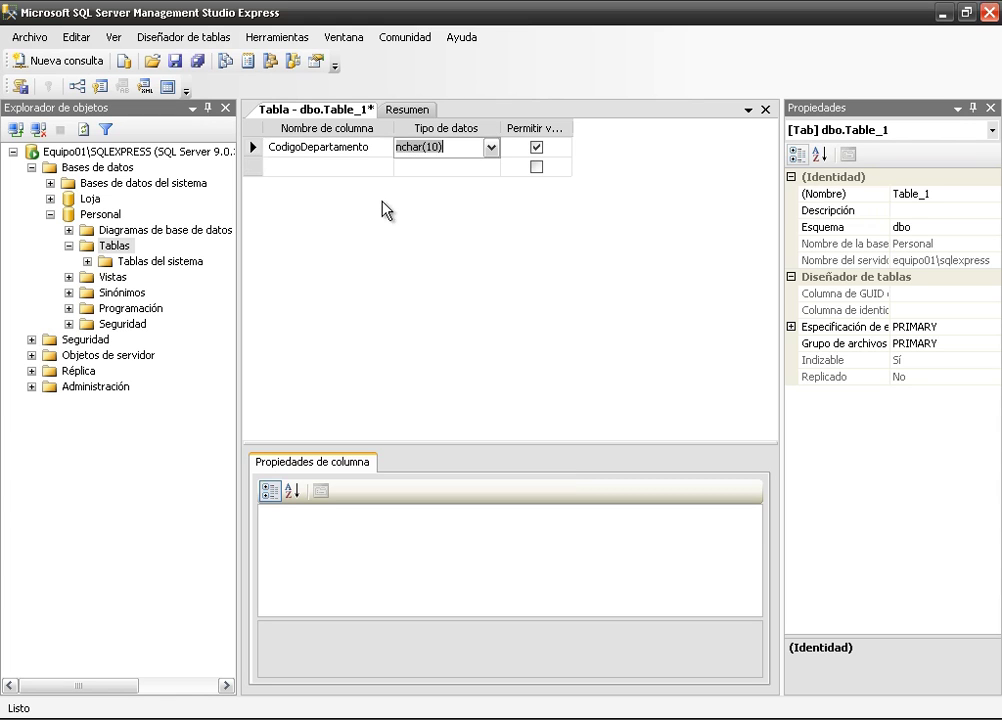
click(491, 148)
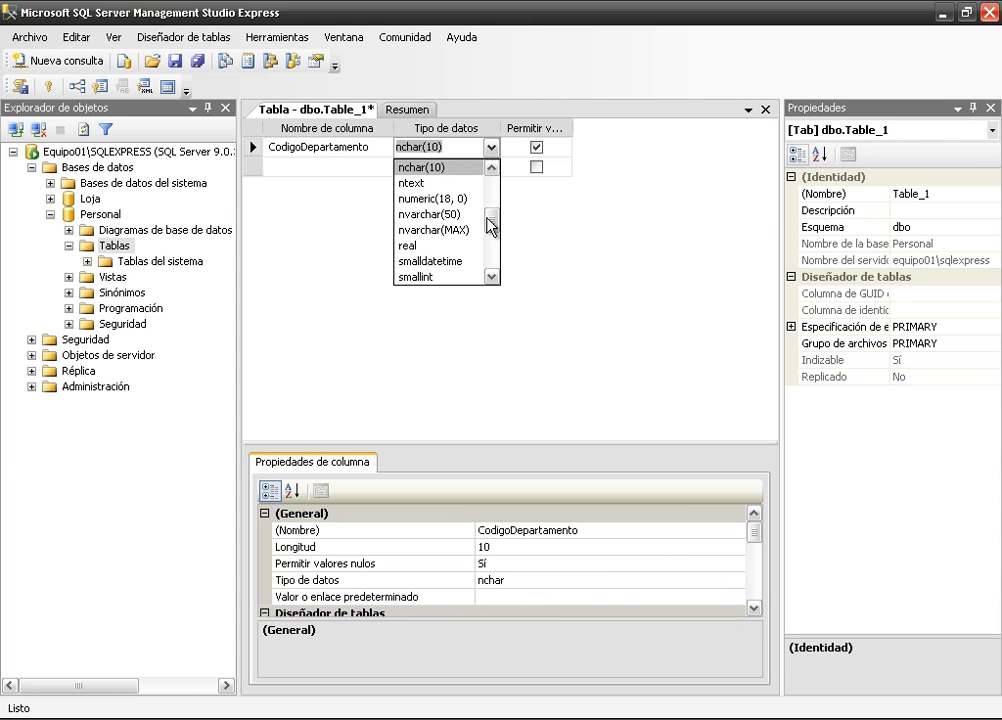
click(465, 199)
click(444, 146)
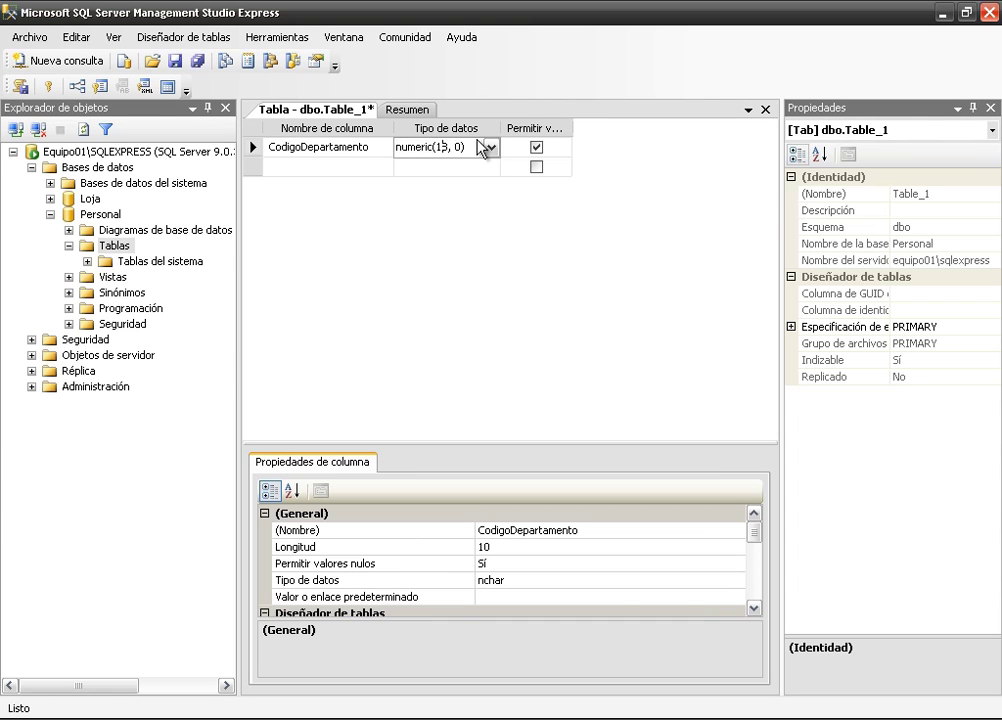
key(BackSpace)
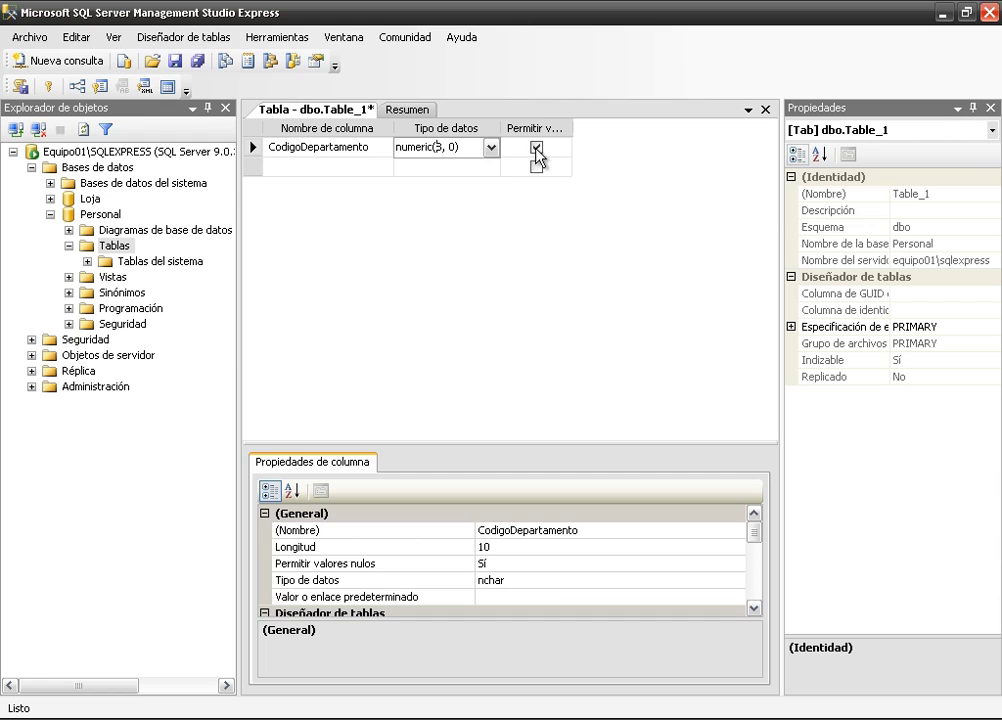
click(536, 148)
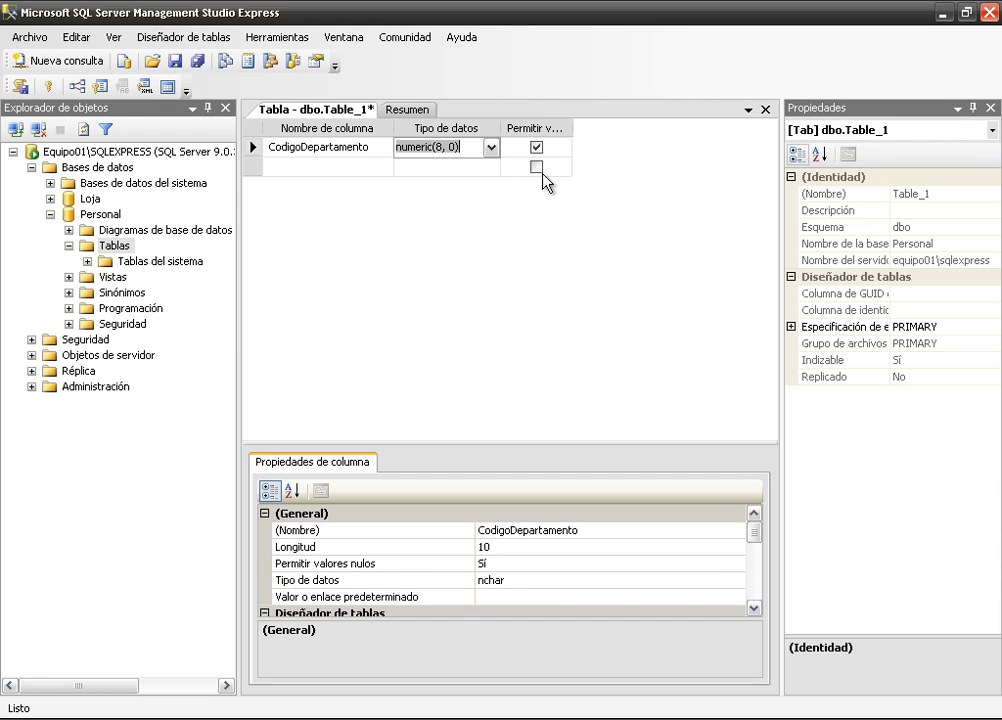
- Set the CodigoDepartamento column as the table's primary key
click(251, 148)
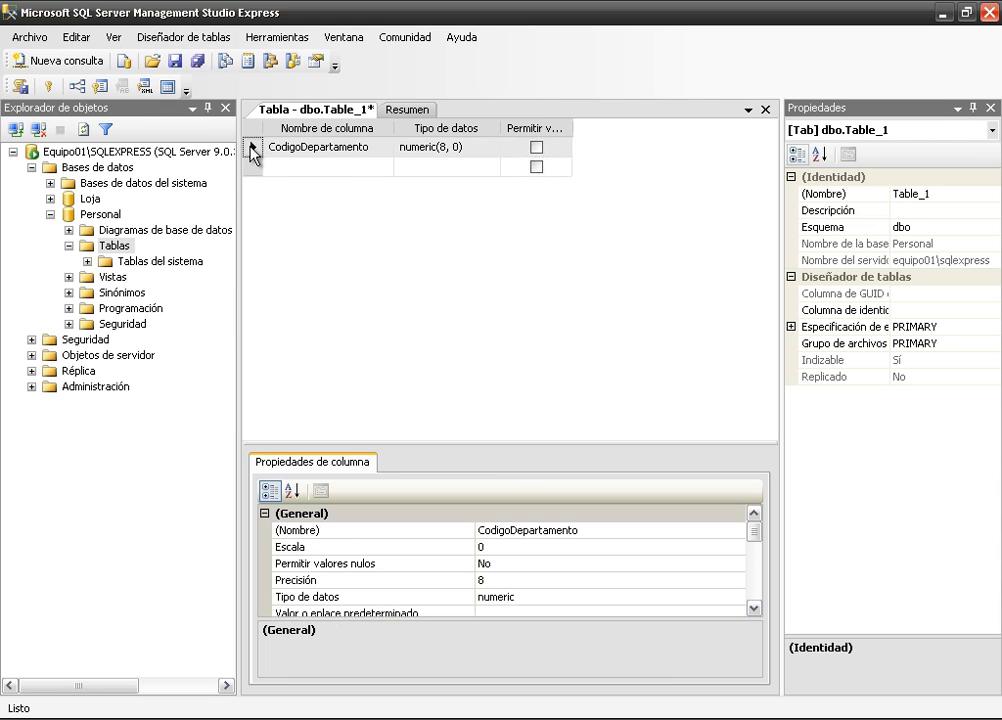
right_click(251, 150)
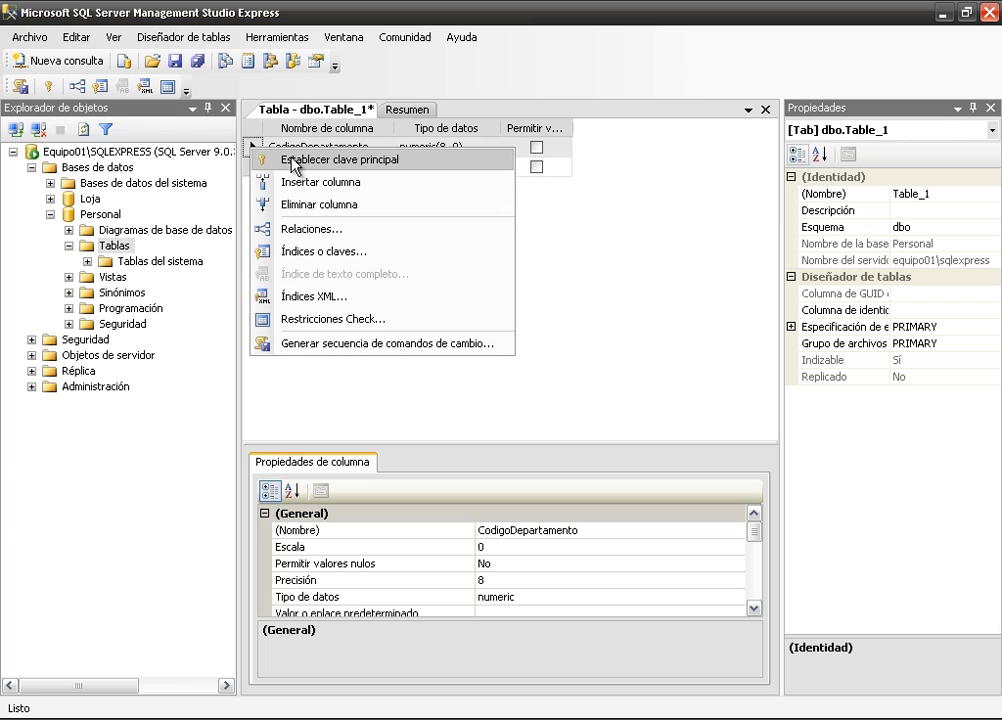
click(295, 160)
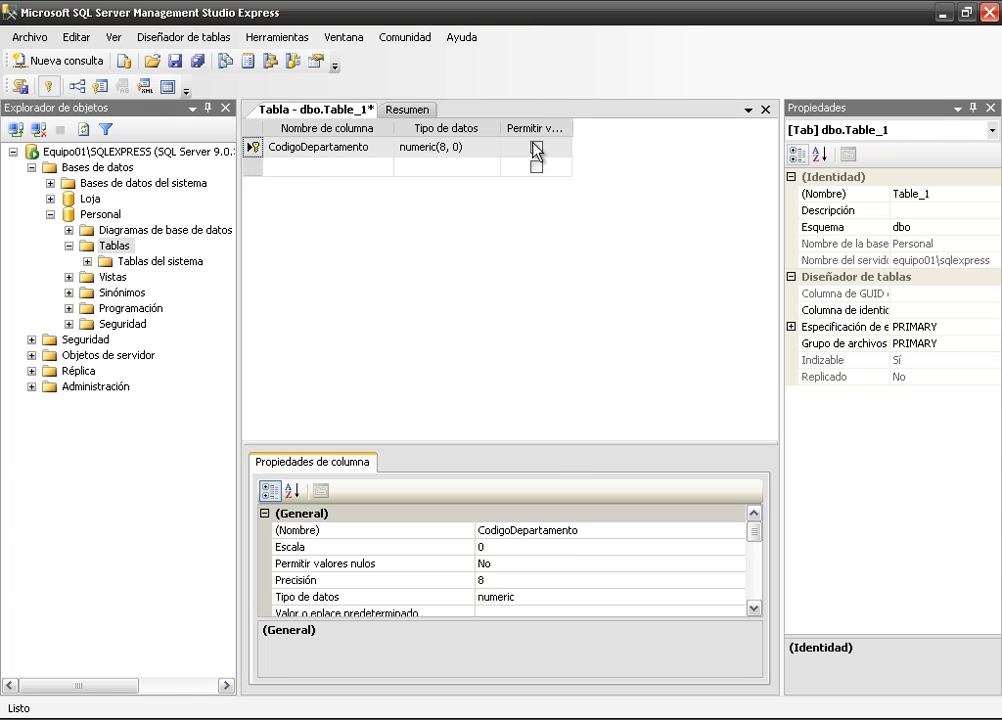
- Add a second column named NombreDepartamento with data type varchar(50)
click(321, 168)
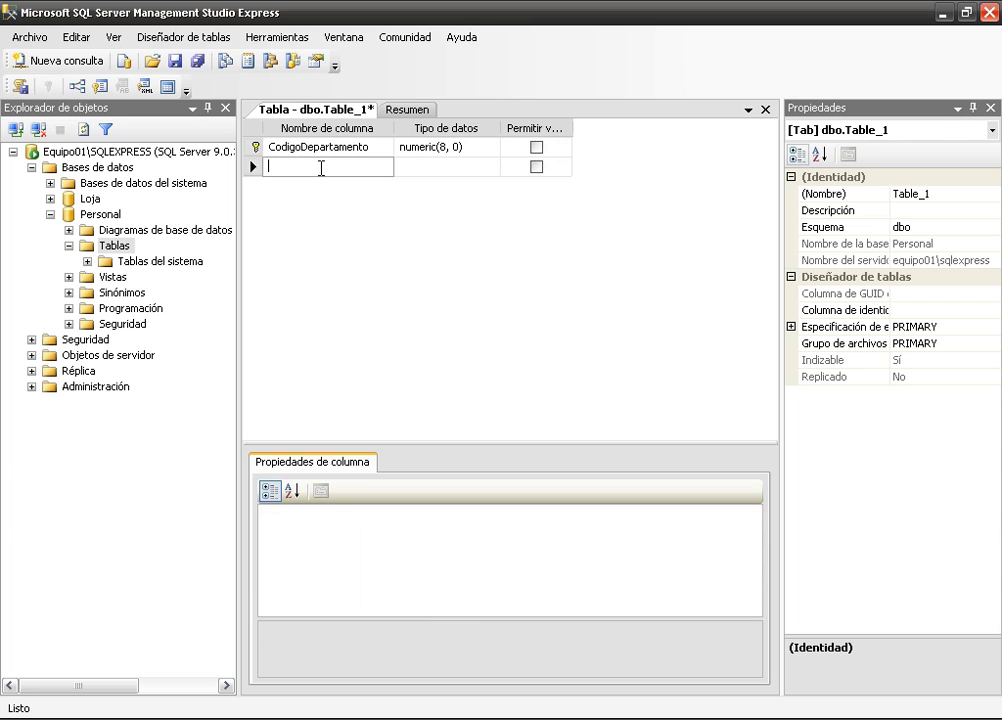
text(Nombre)
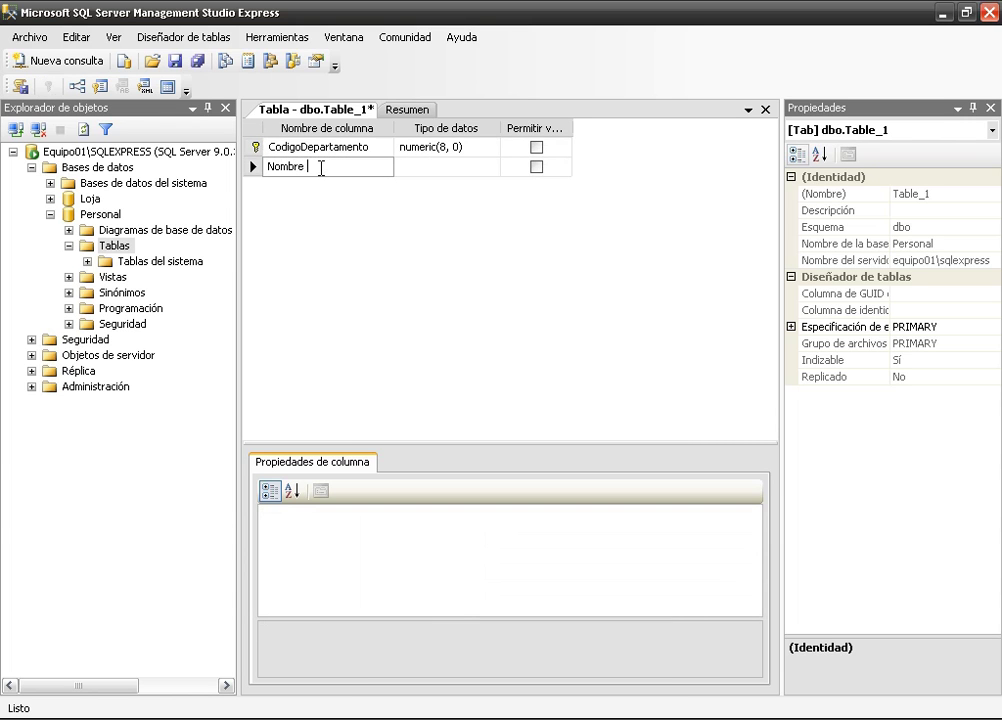
text(Departamento)
click(481, 168)
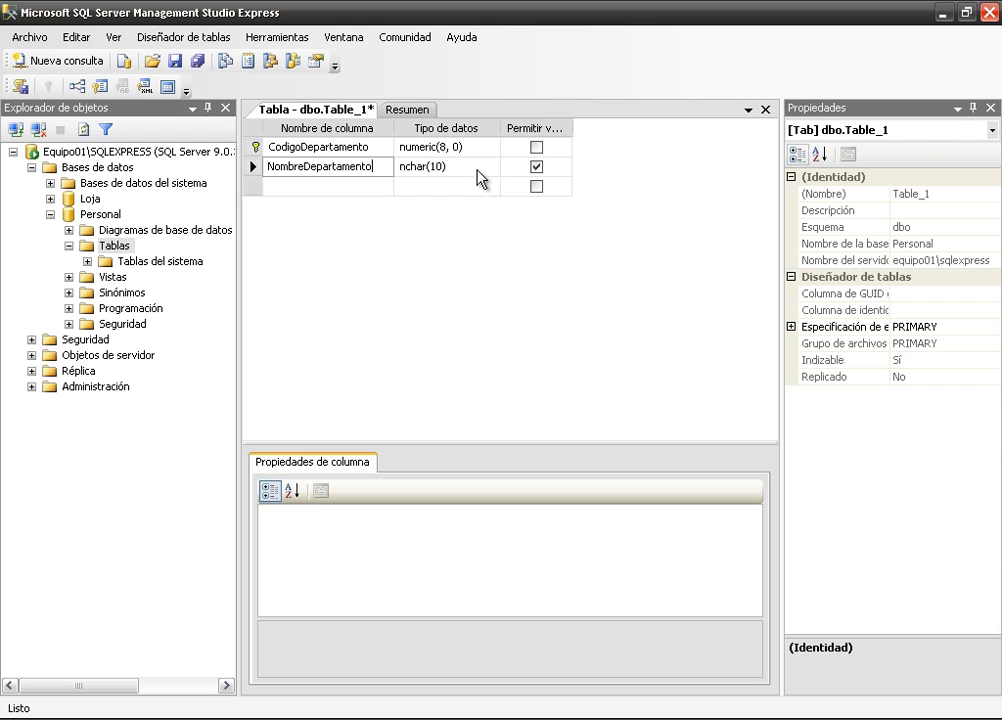
click(491, 167)
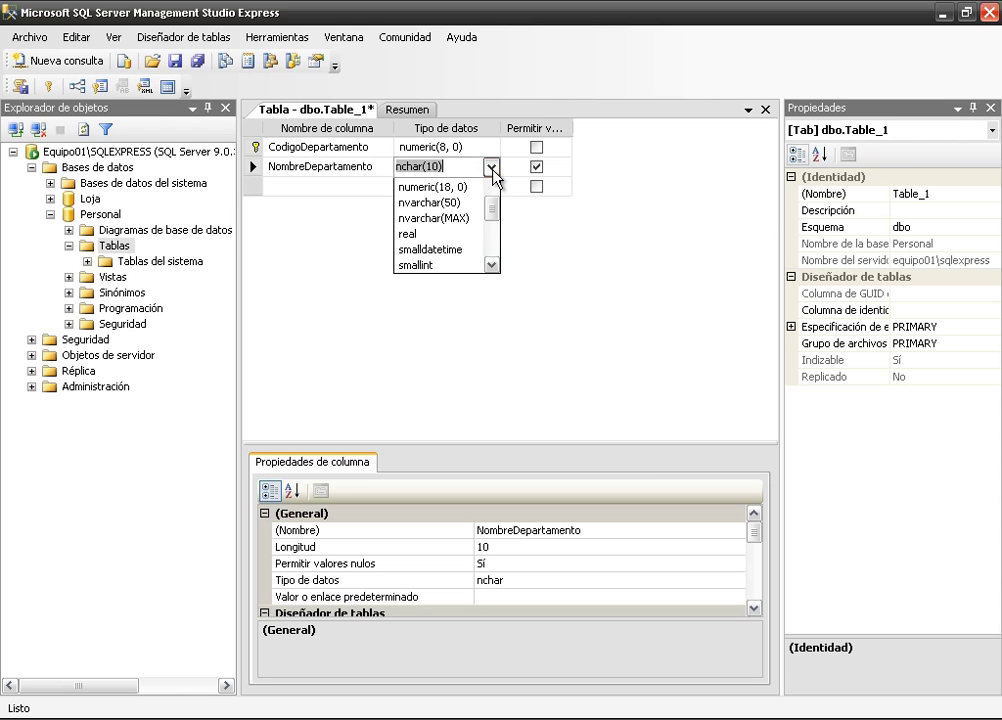
scroll(487, 271, down, 4)
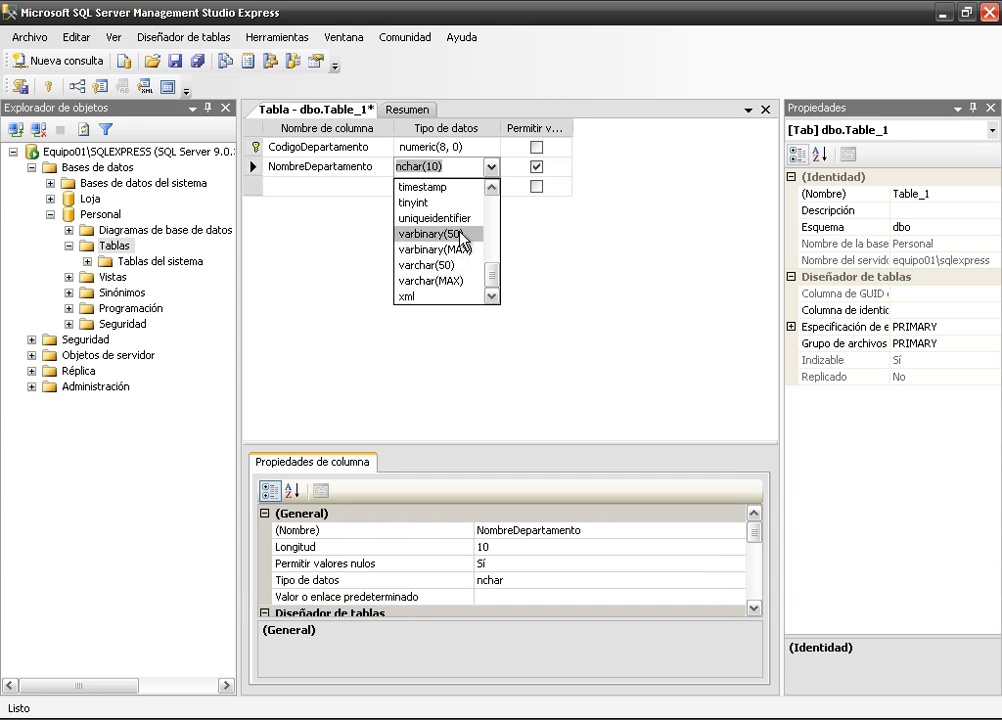
click(446, 266)
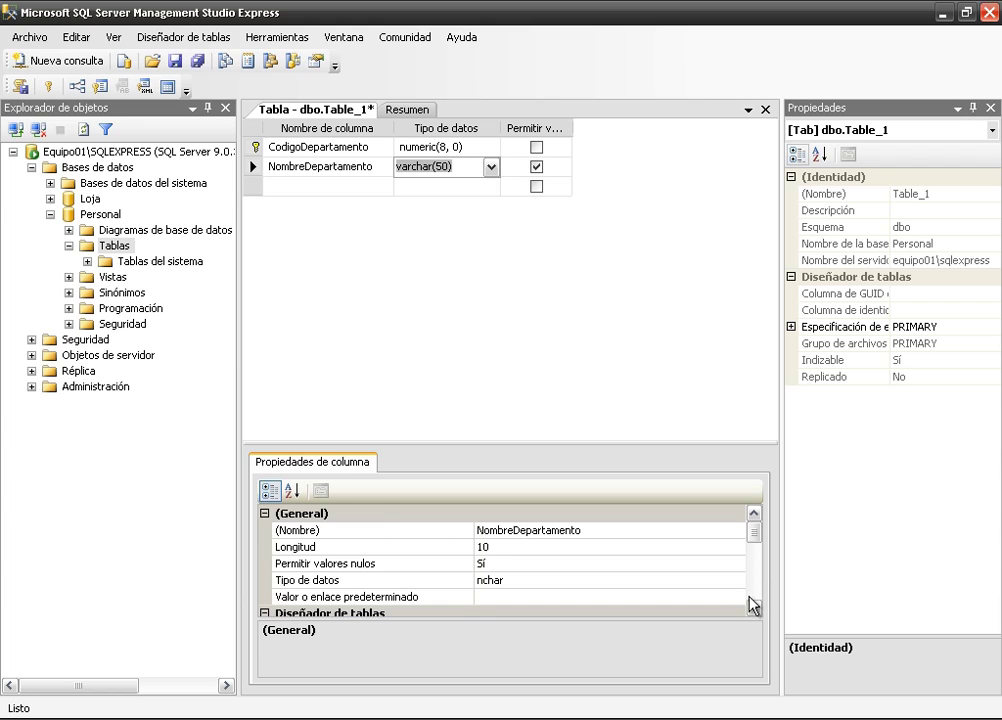
- Turn on the identity specification for the CodigoDepartamento column by setting (Identidad) to Sí
click(752, 541)
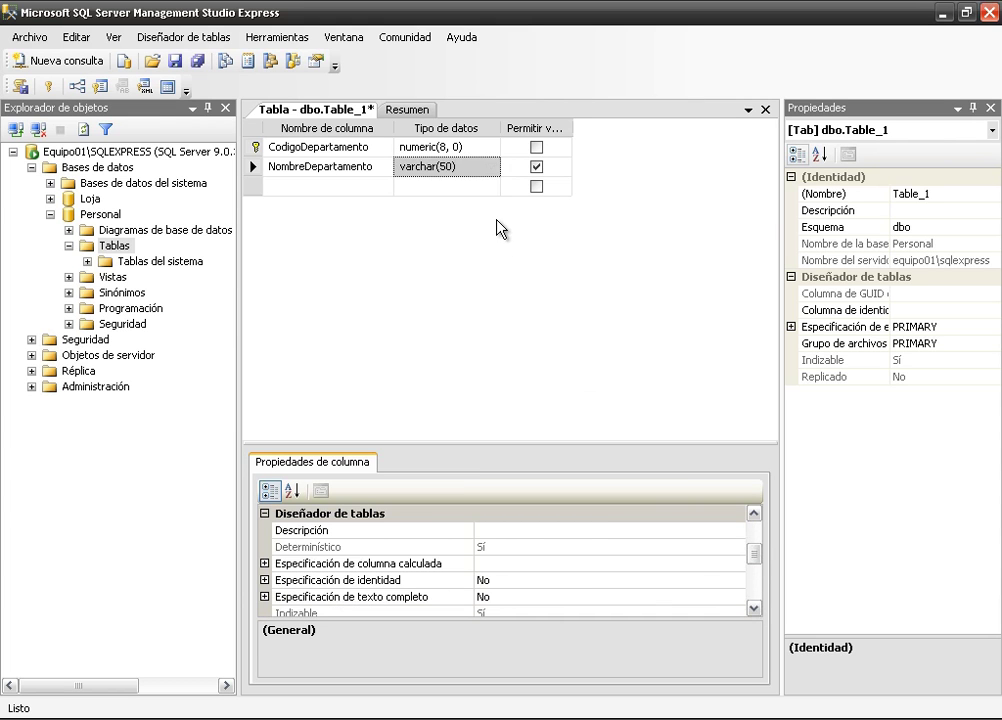
click(420, 150)
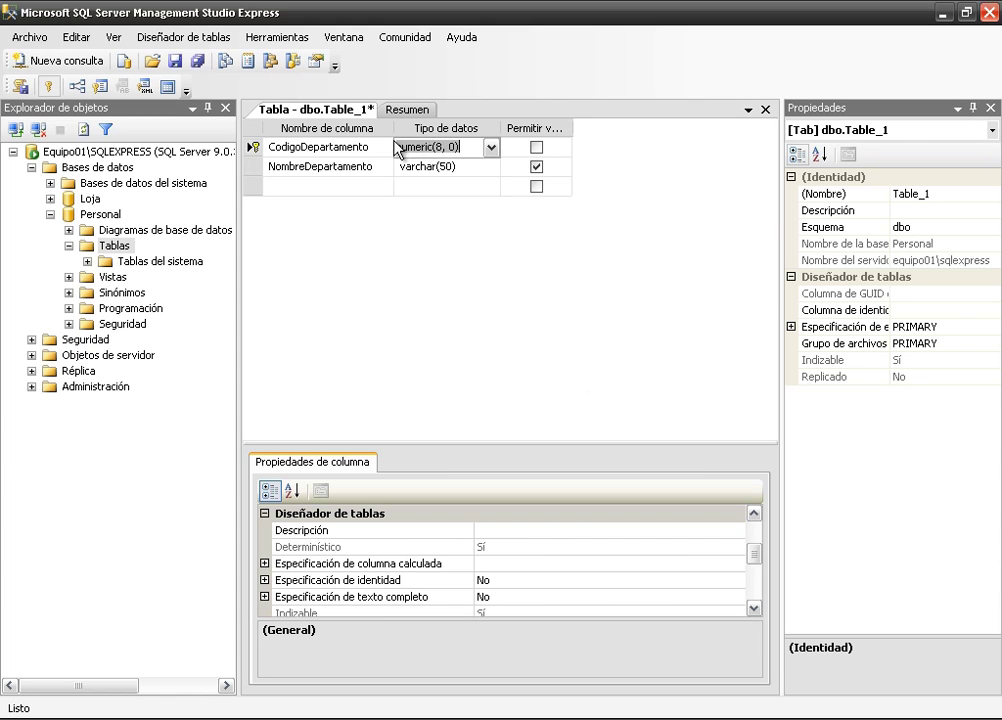
click(320, 148)
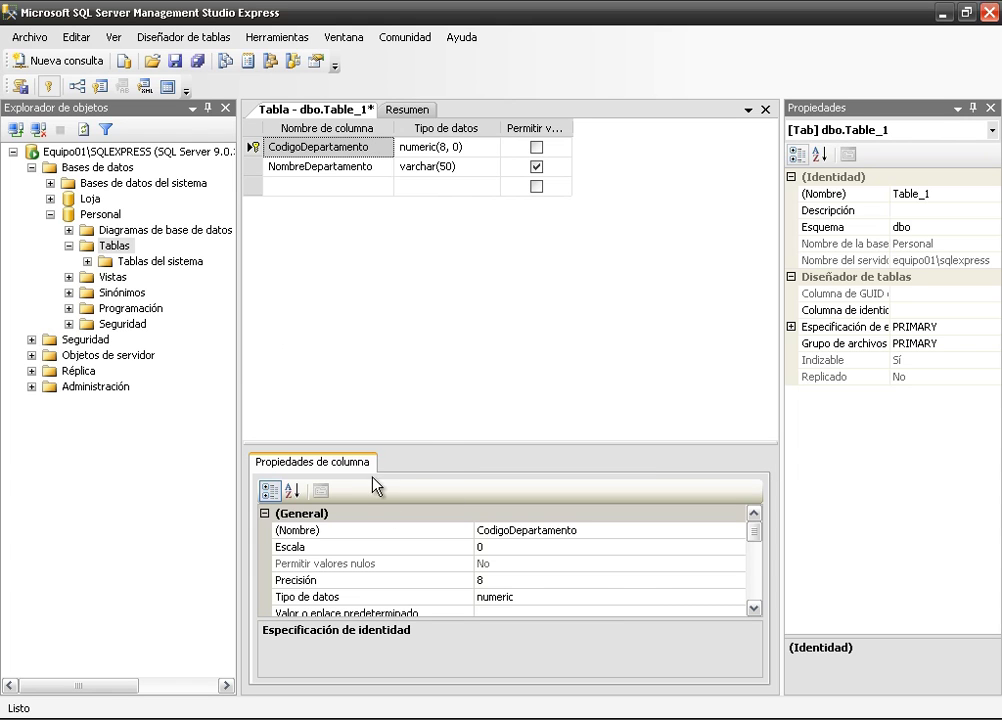
click(753, 608)
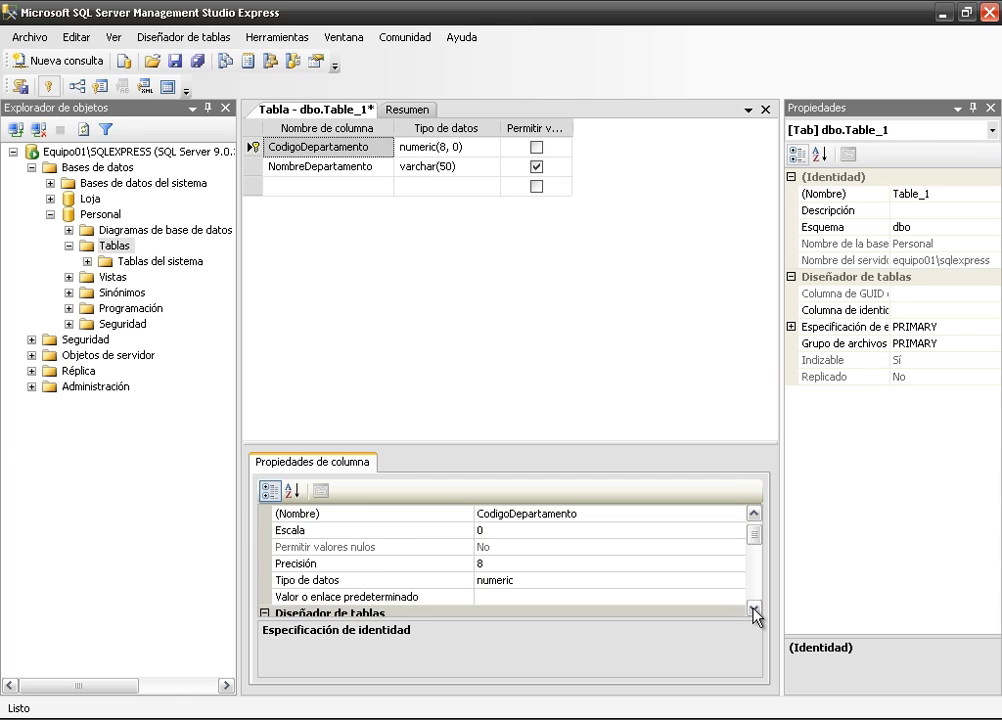
click(753, 608)
click(753, 608)
click(753, 608)
click(753, 608)
click(753, 608)
click(753, 608)
click(753, 608)
click(753, 608)
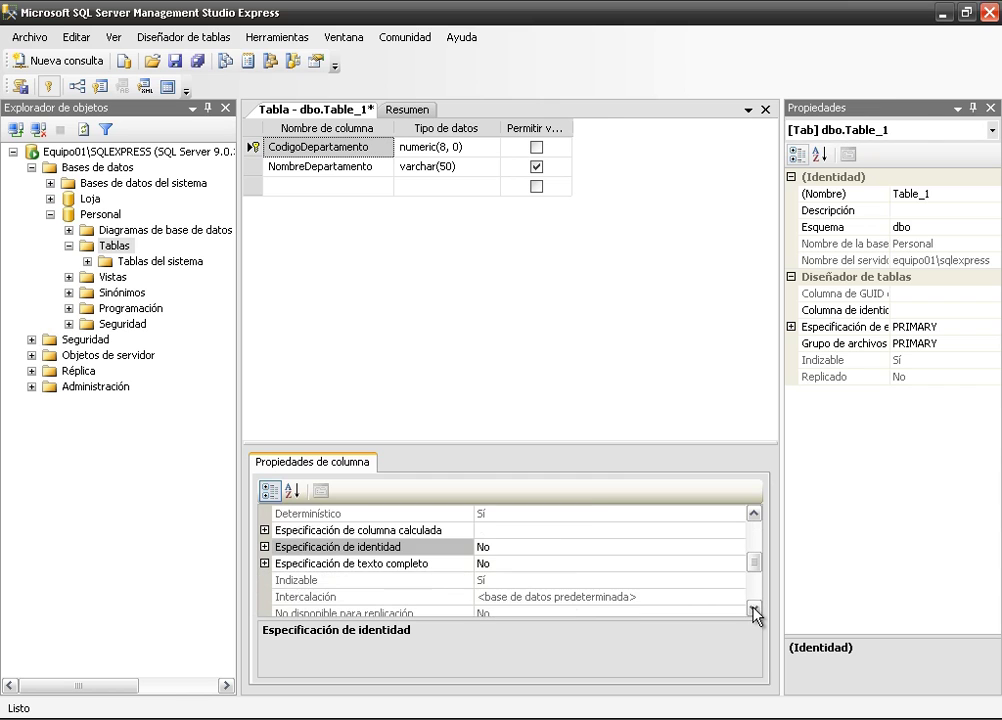
click(753, 513)
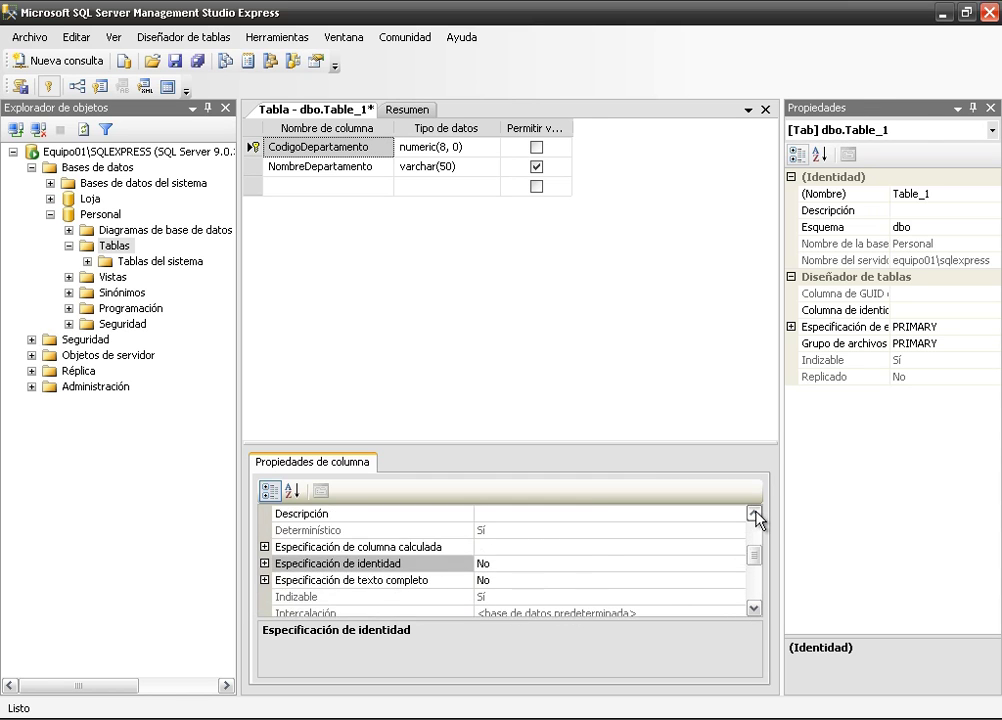
click(753, 513)
click(753, 513)
click(753, 513)
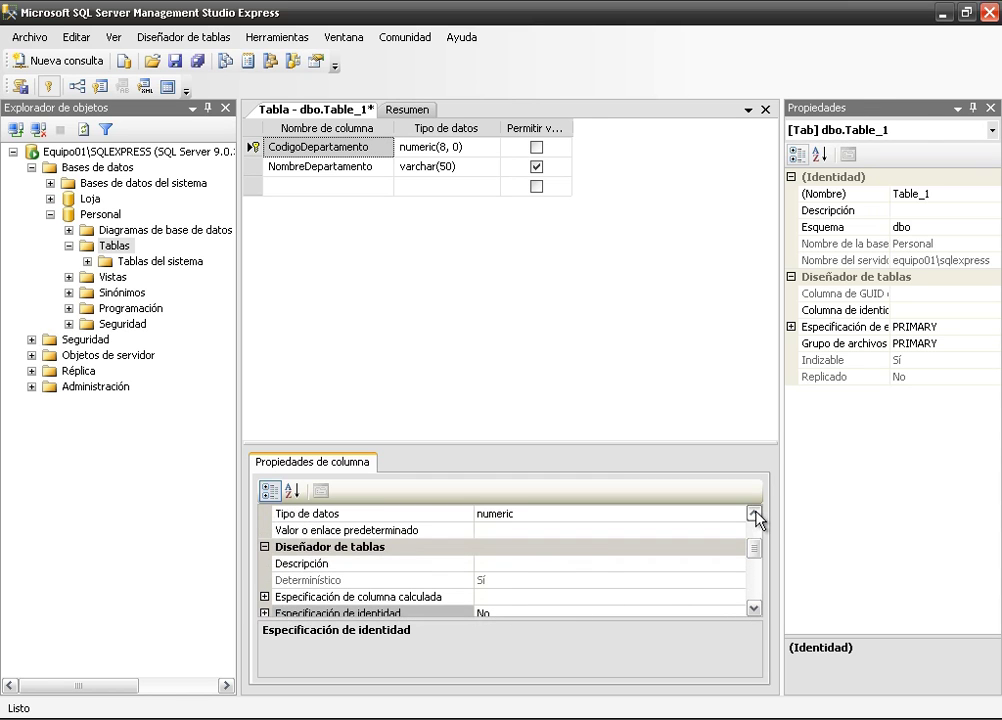
click(753, 608)
click(753, 608)
click(753, 608)
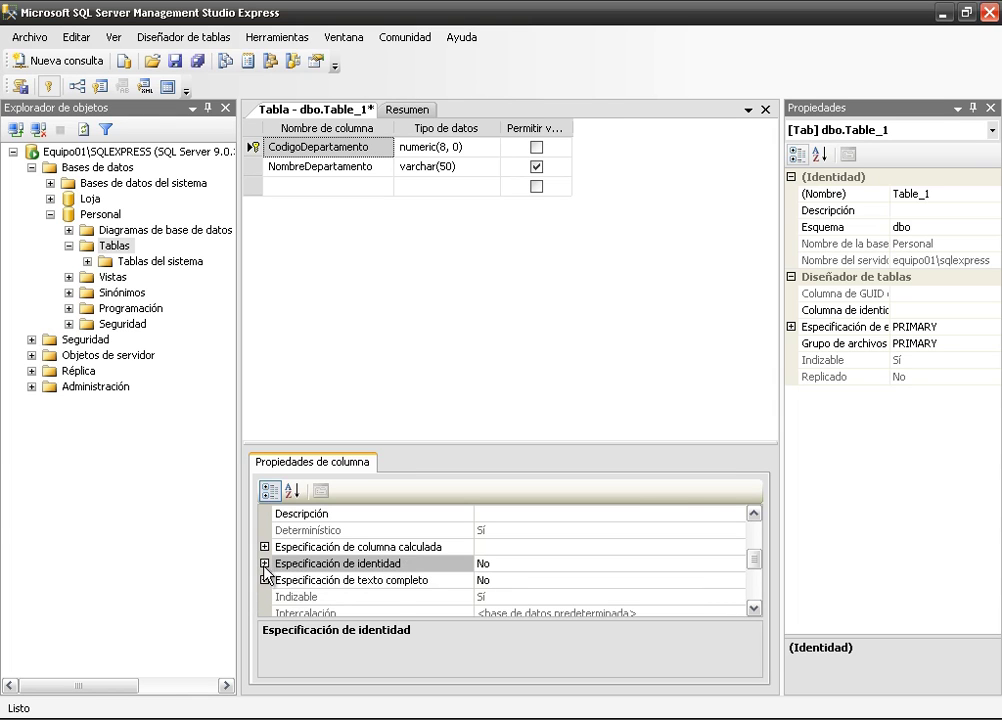
click(264, 563)
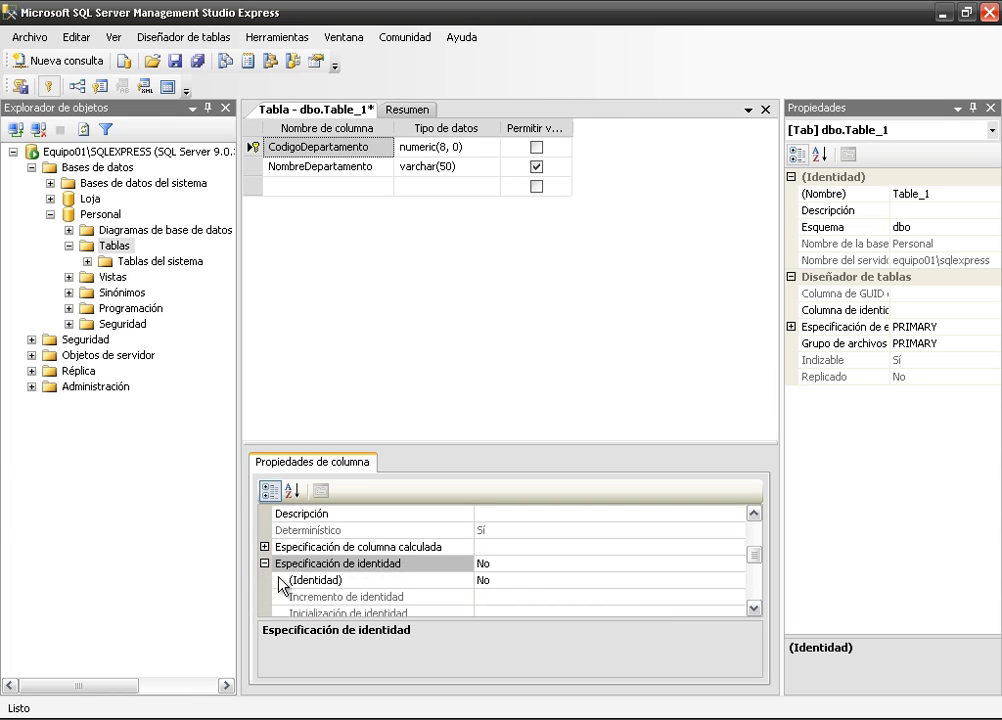
click(507, 562)
double_click(499, 581)
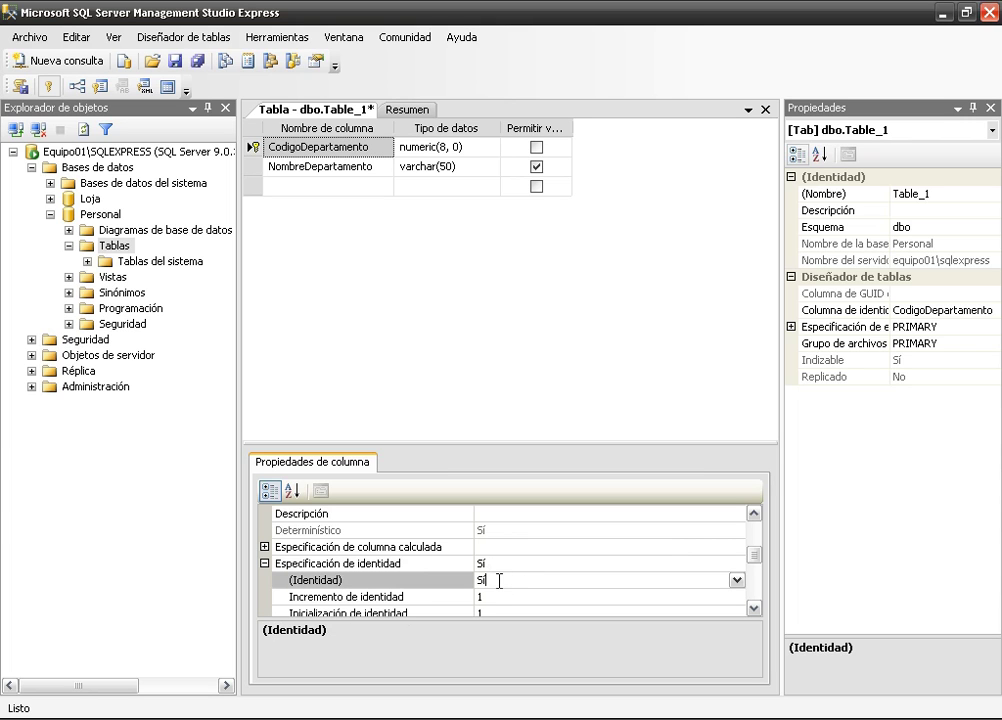
click(752, 608)
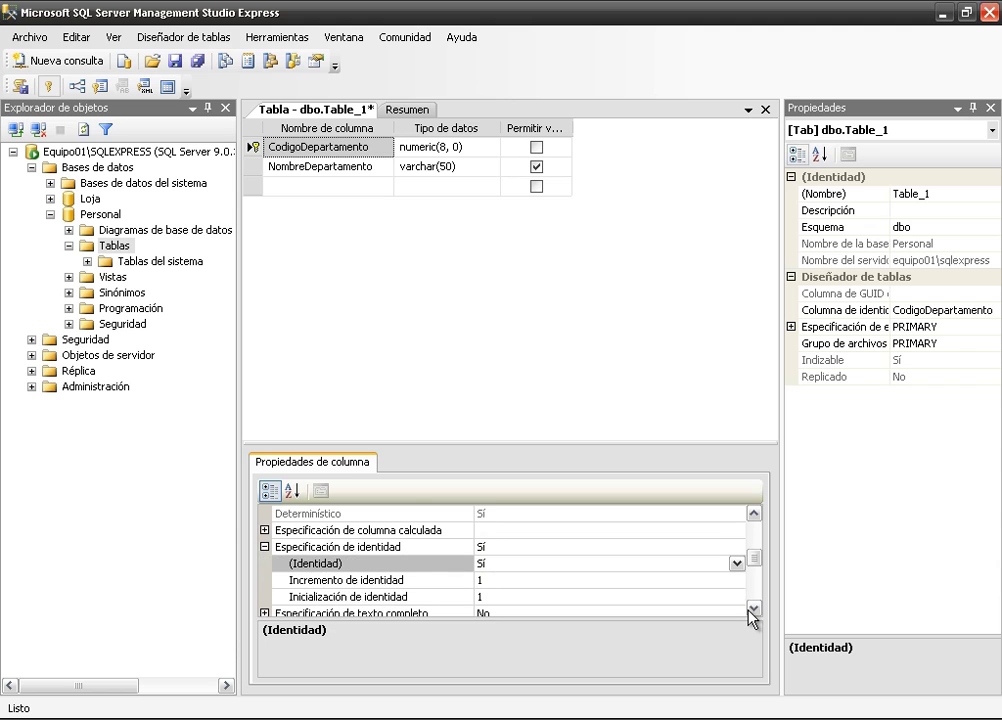
click(752, 608)
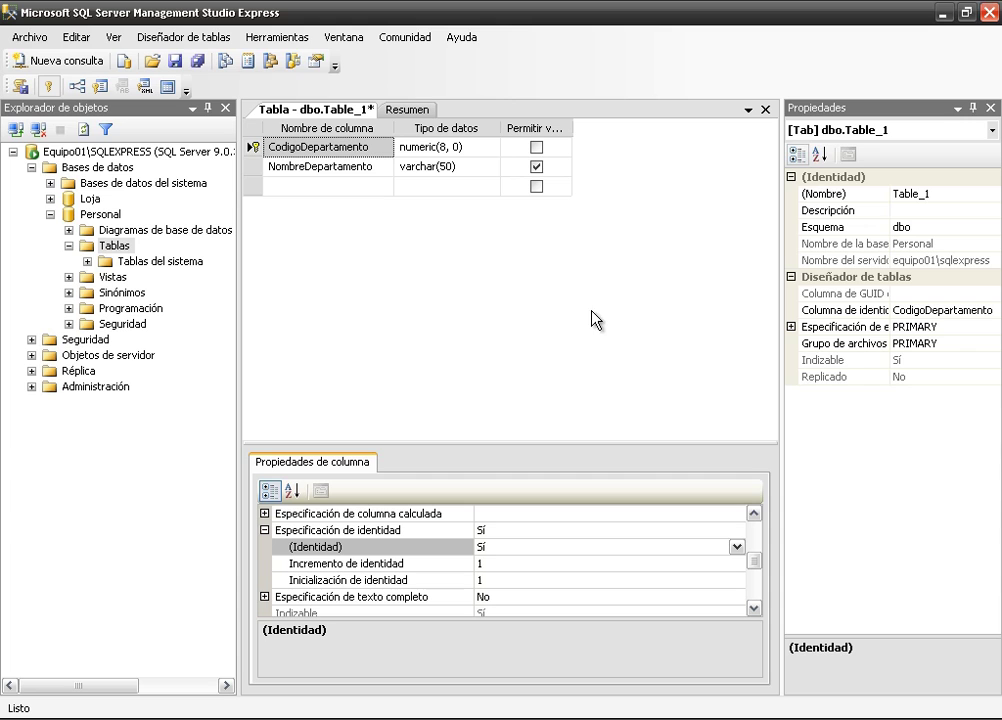
- Save the table under the name tb_departamentos
click(173, 63)
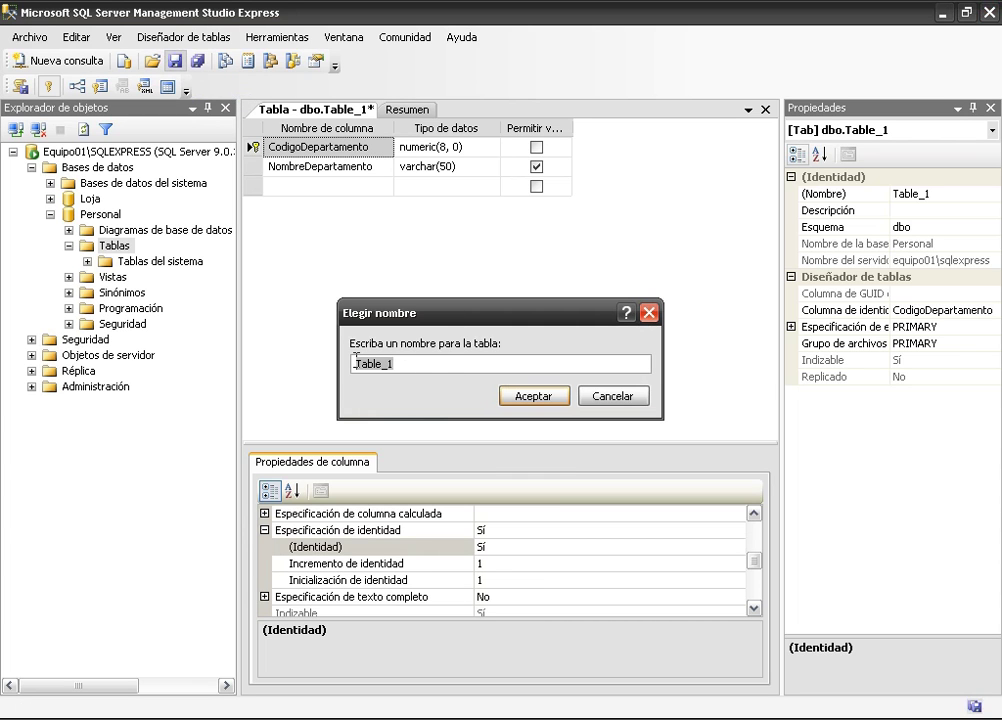
key(BackSpace)
text(dt)
key(BackSpace)
key(BackSpace)
text(d)
key(BackSpace)
text(tv)
key(BackSpace)
text(b_de)
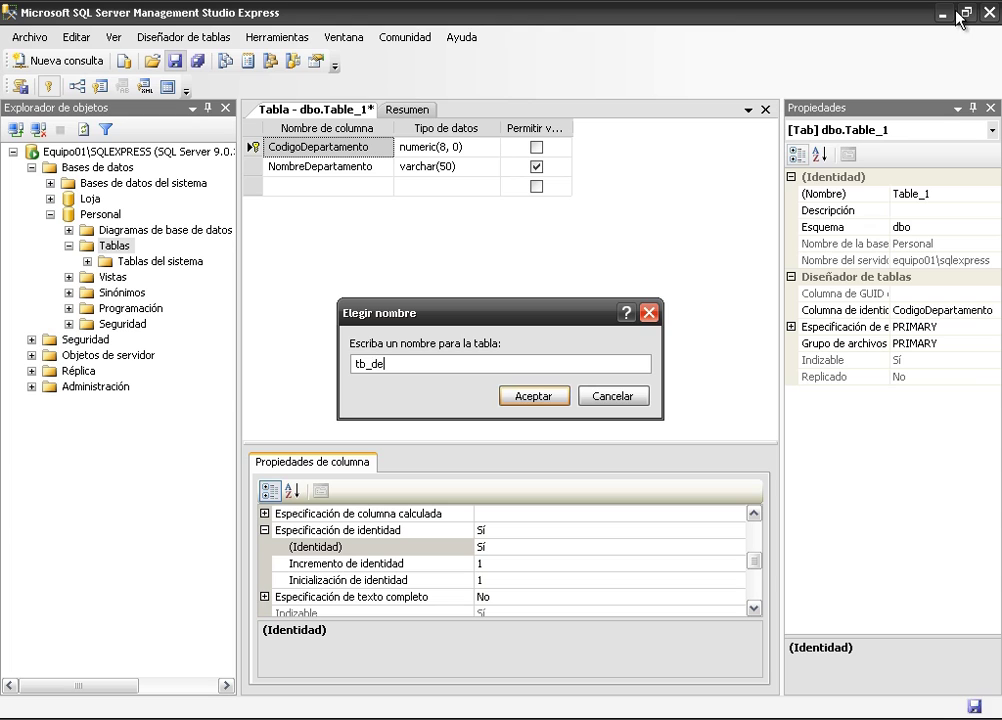
text(partamentos)
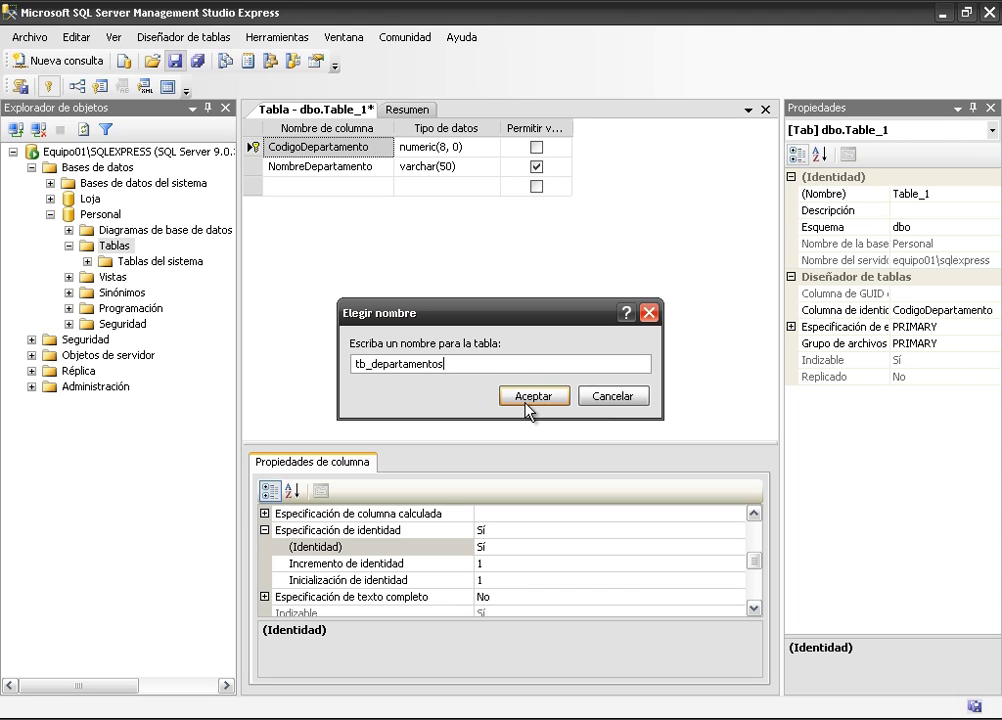
click(527, 405)
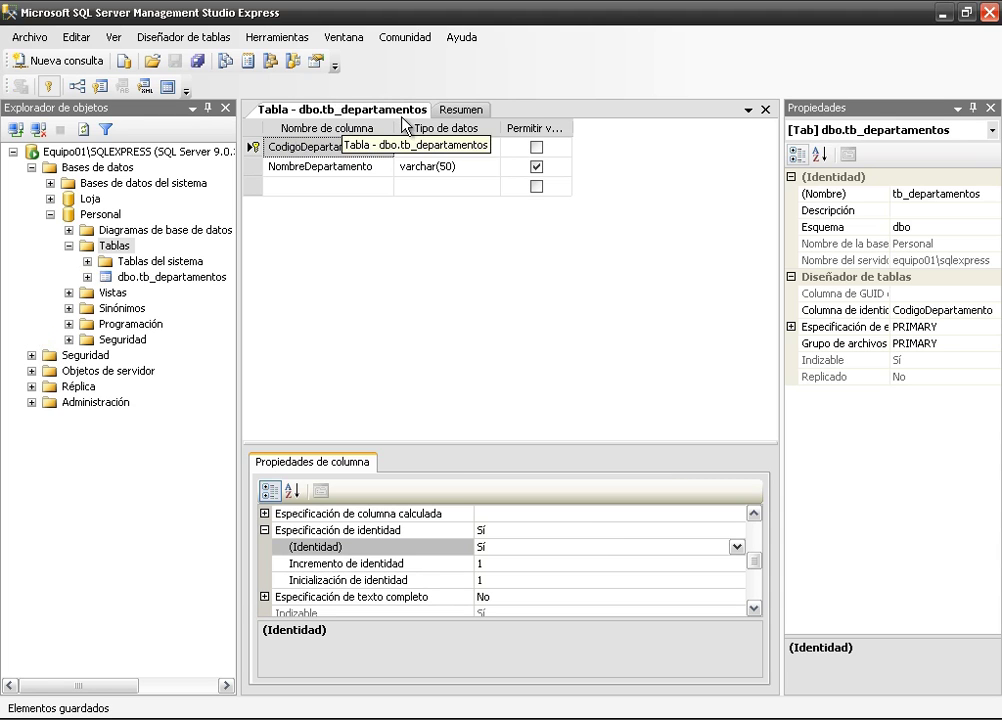
- Start designing another new table in the Personal database and close the tb_departamentos design
right_click(116, 247)
click(141, 258)
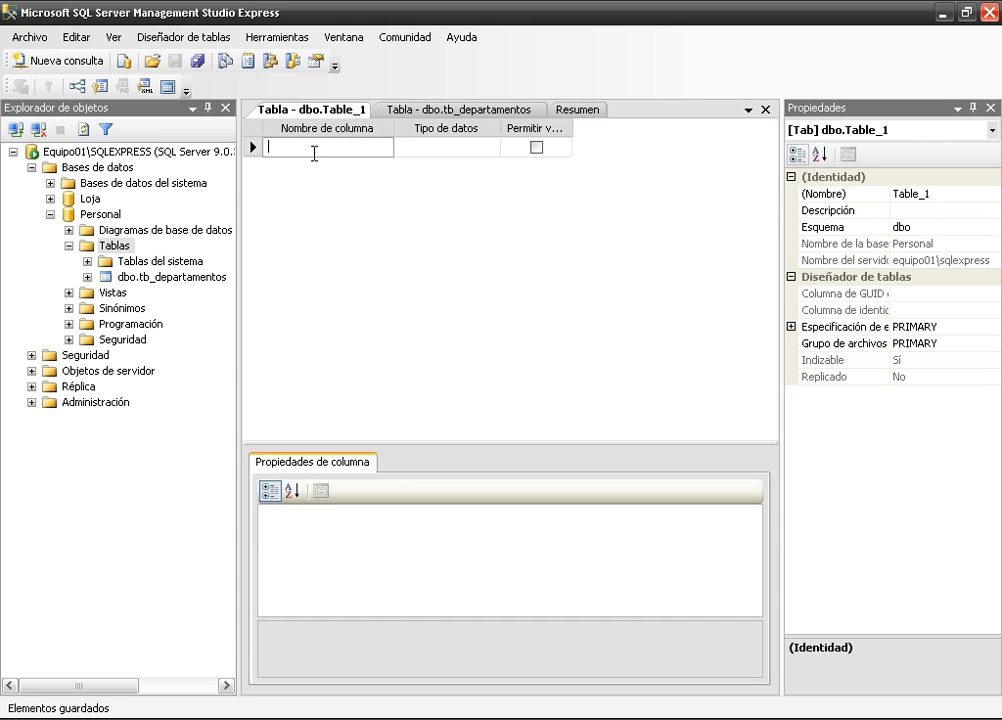
click(455, 117)
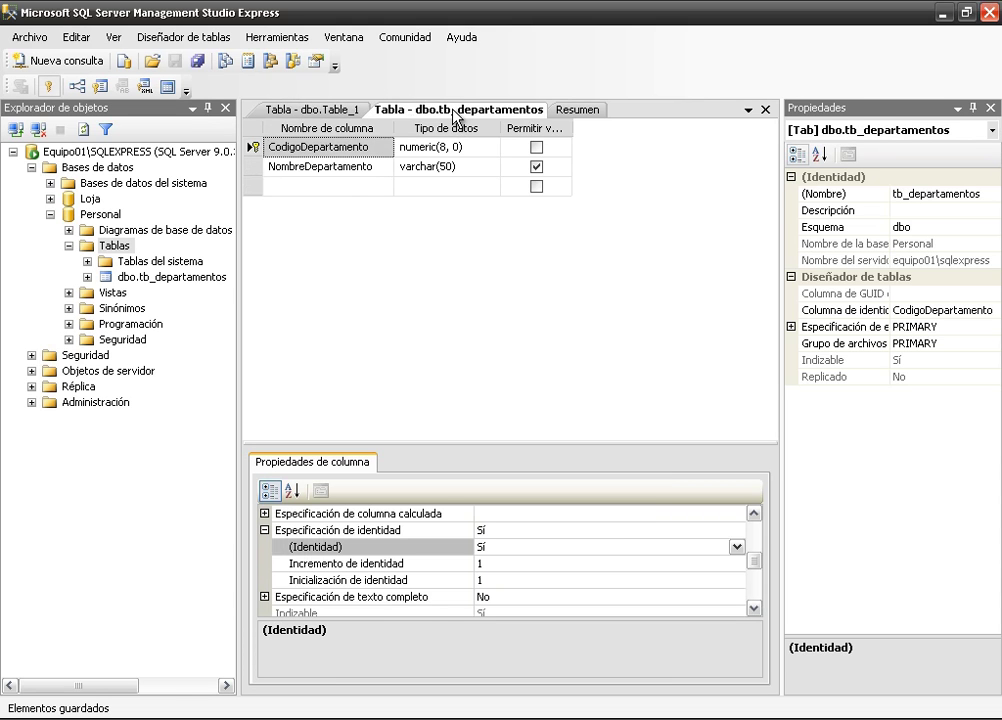
right_click(454, 110)
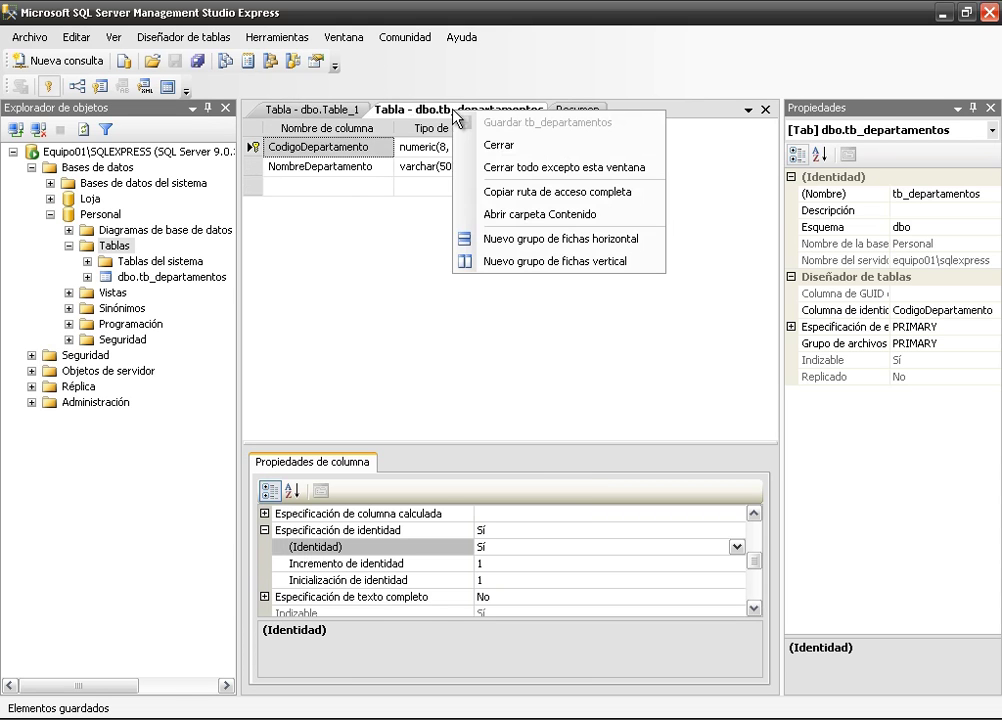
click(492, 145)
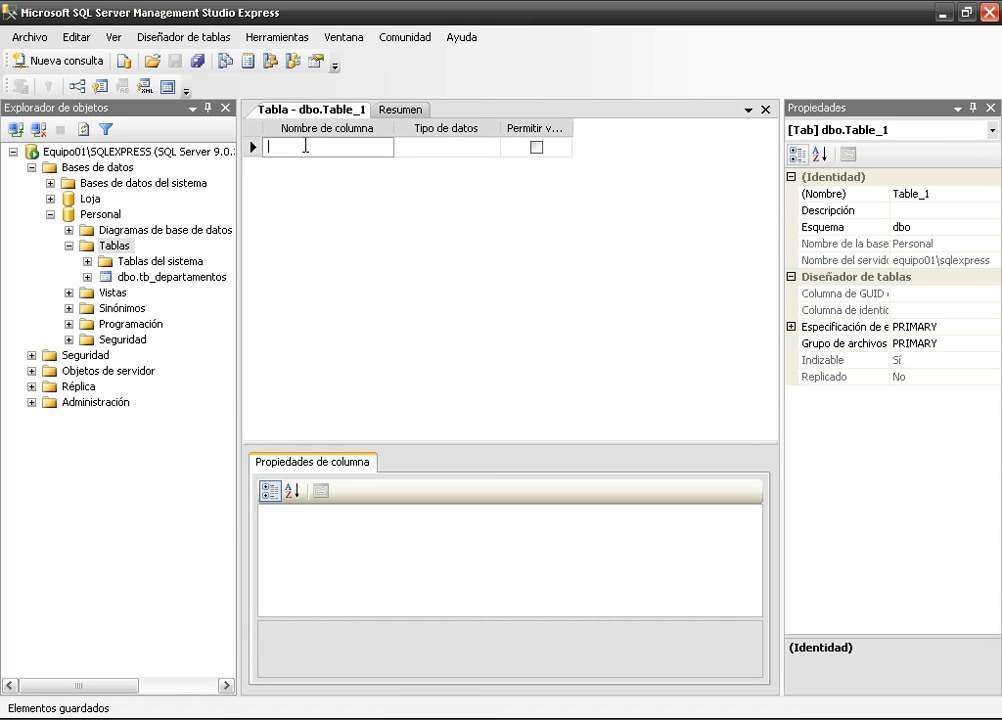
- Define the new table's first column as CodigoCargo with data type numeric(8, 0) and disallow null values
text(C)
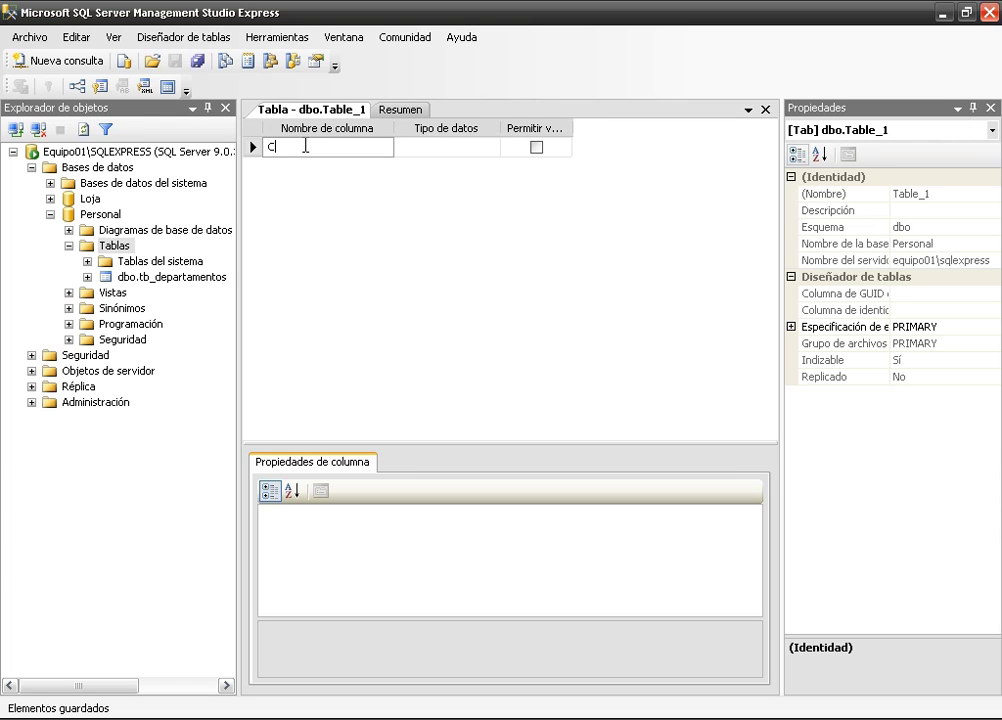
text(odigoCargo)
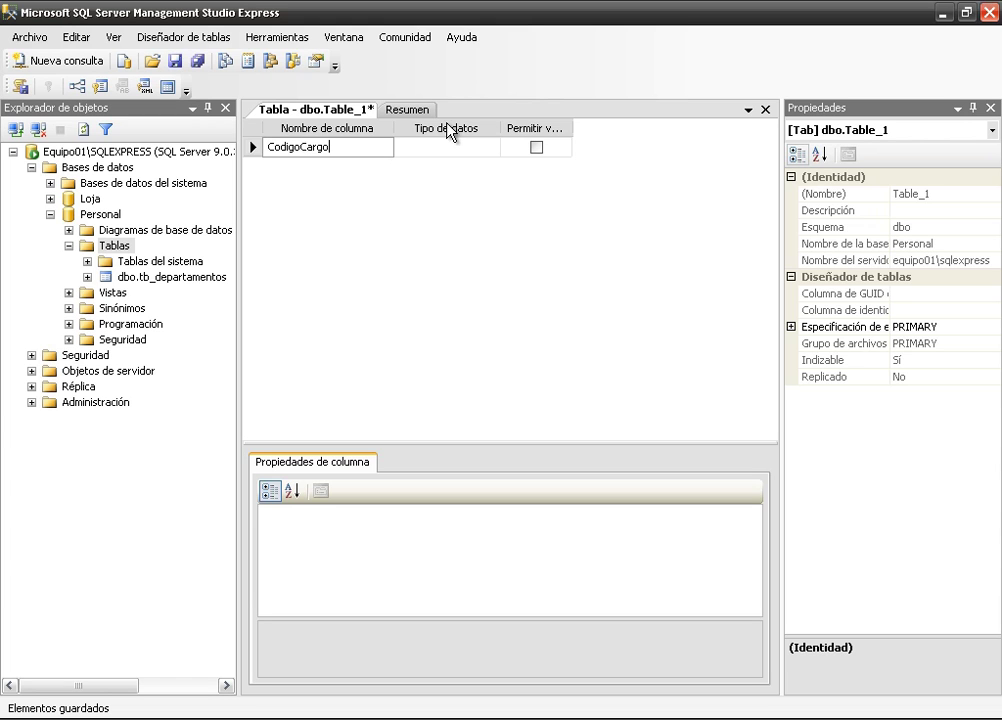
click(445, 147)
click(491, 147)
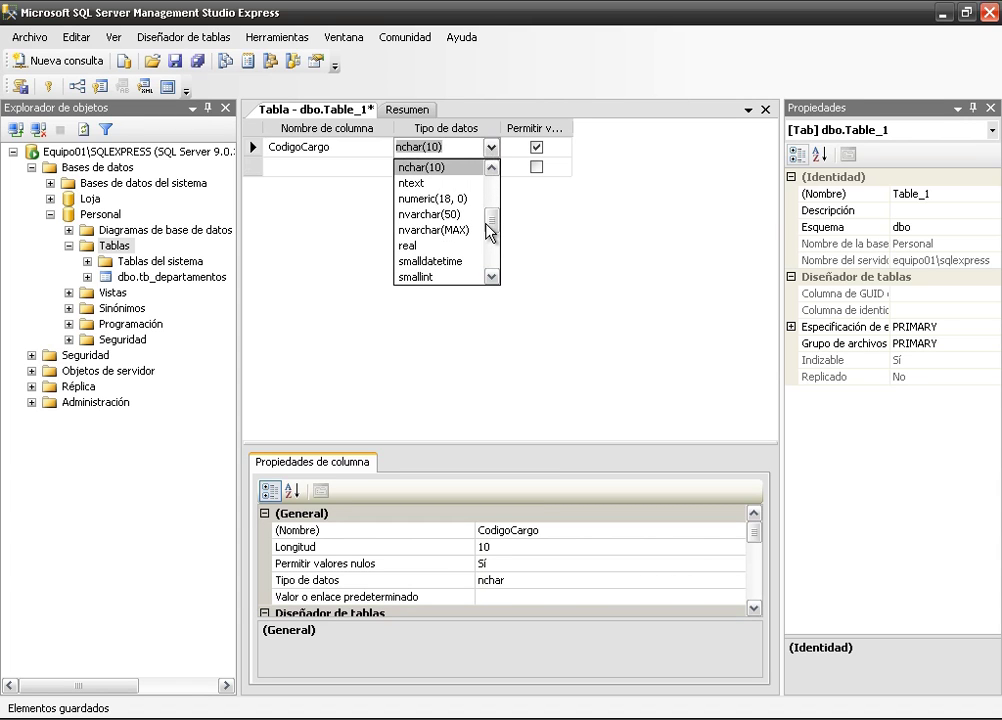
drag(486, 224, 490, 220)
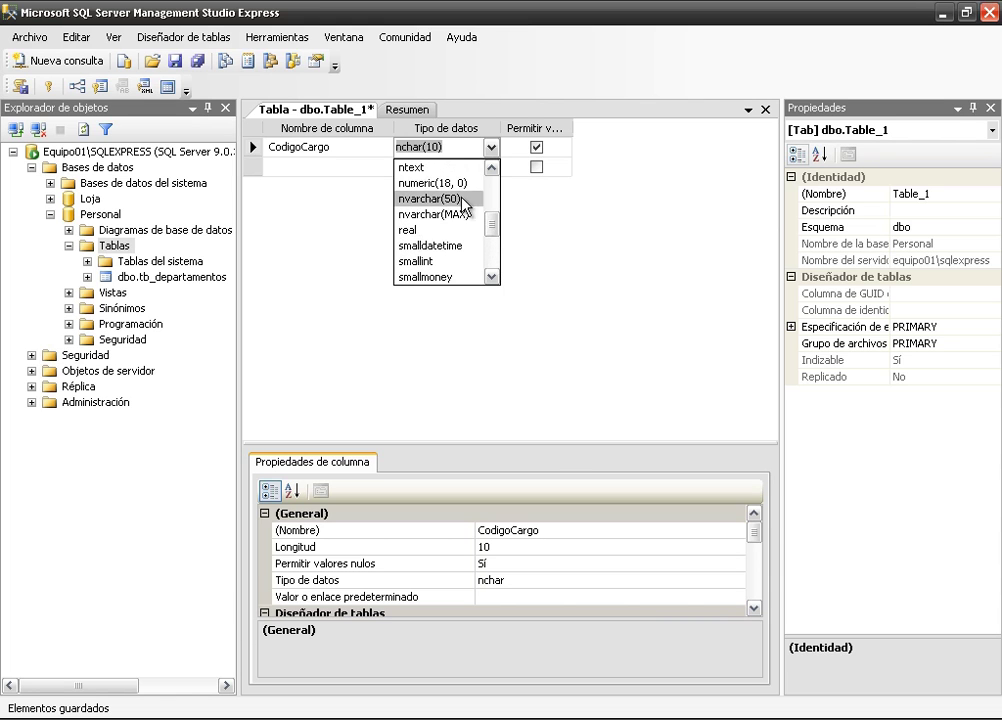
click(453, 184)
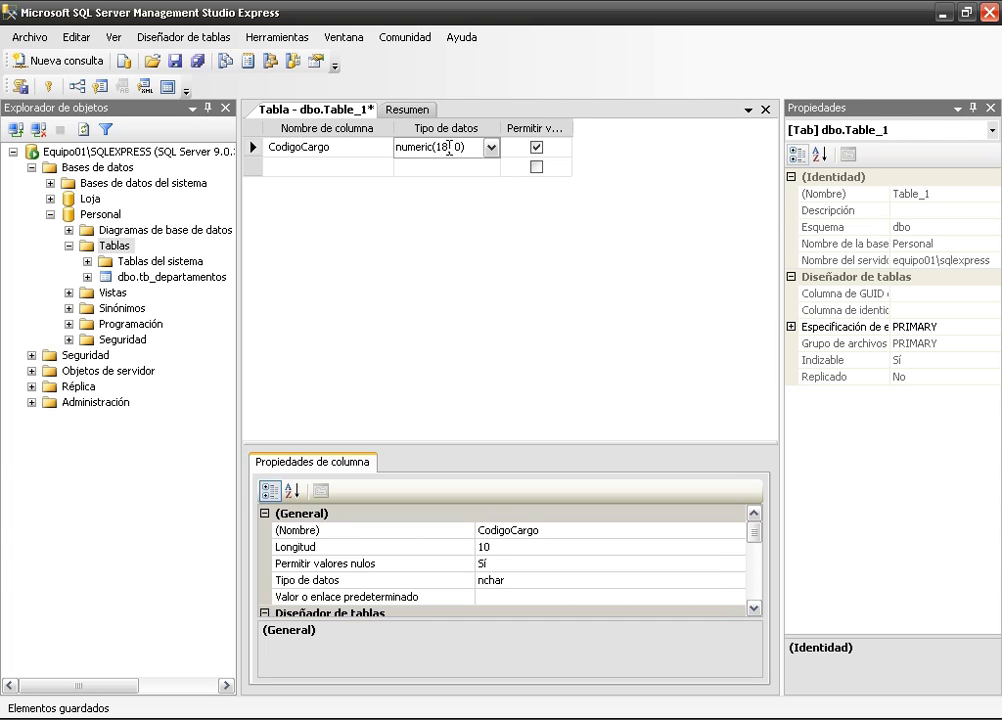
key(BackSpace)
click(533, 150)
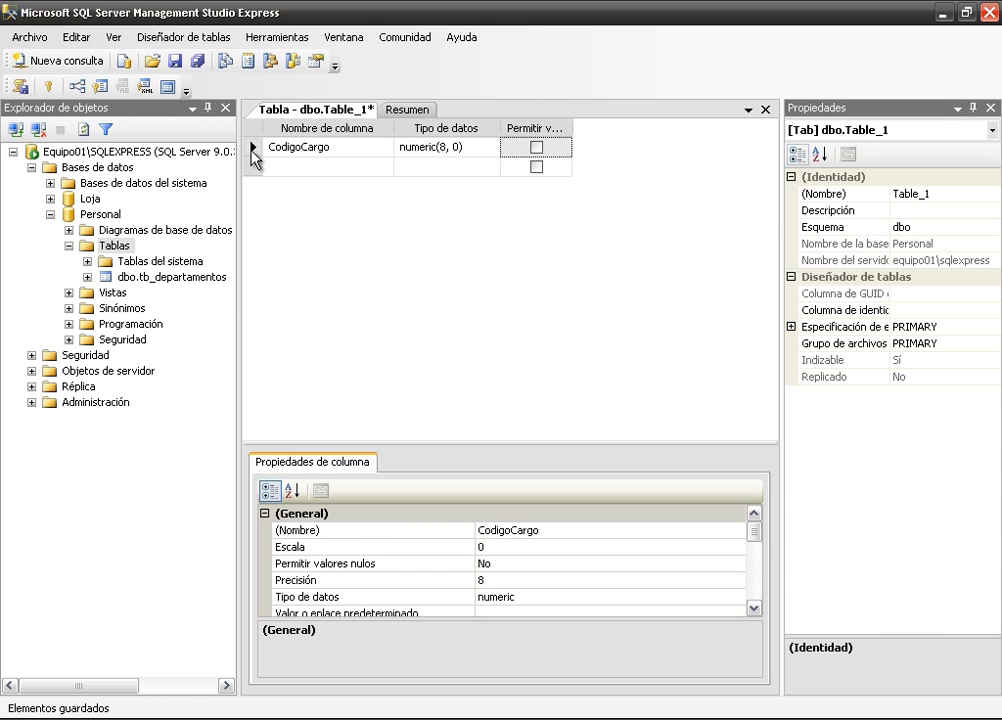
- Set the CodigoCargo column as the new table's primary key
click(252, 148)
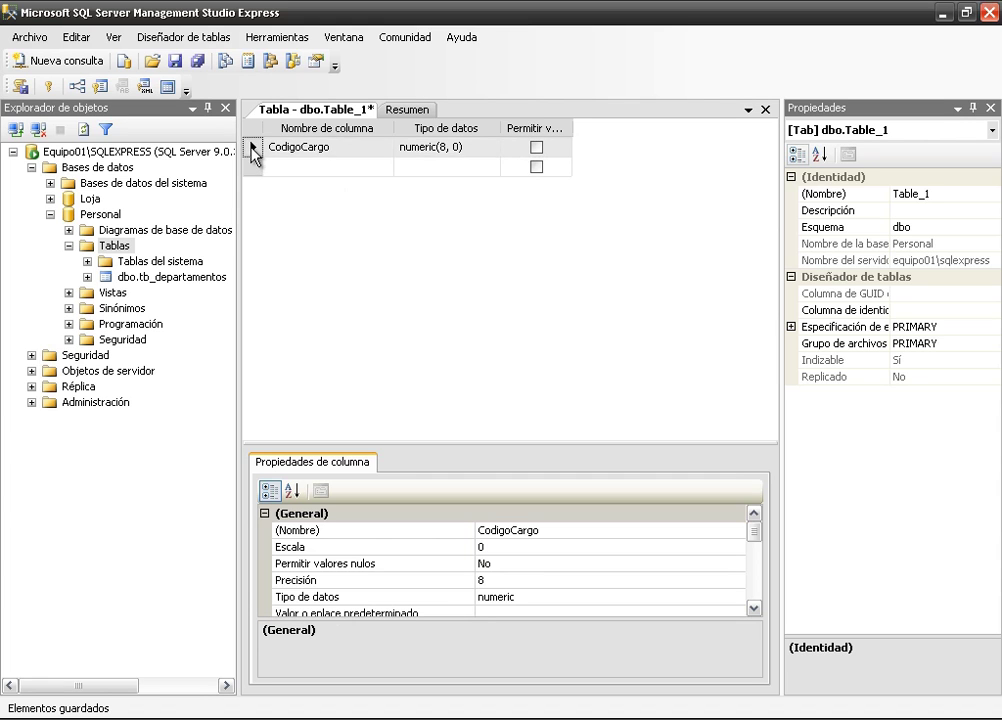
right_click(252, 150)
click(285, 160)
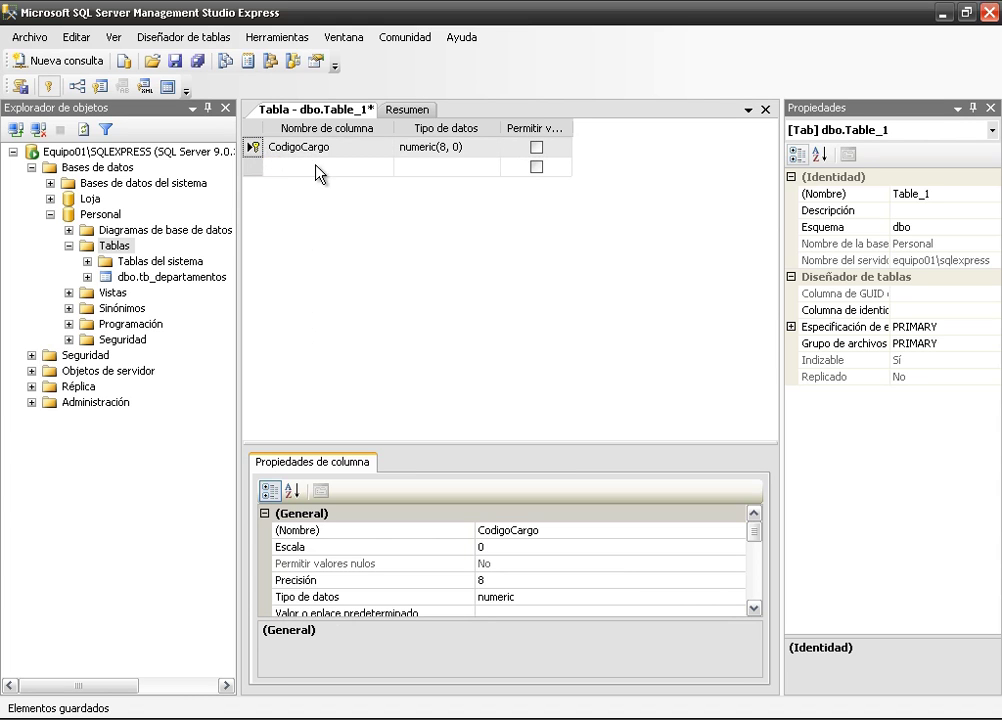
- Add a second column named NombreCargo with data type varchar(50)
click(316, 170)
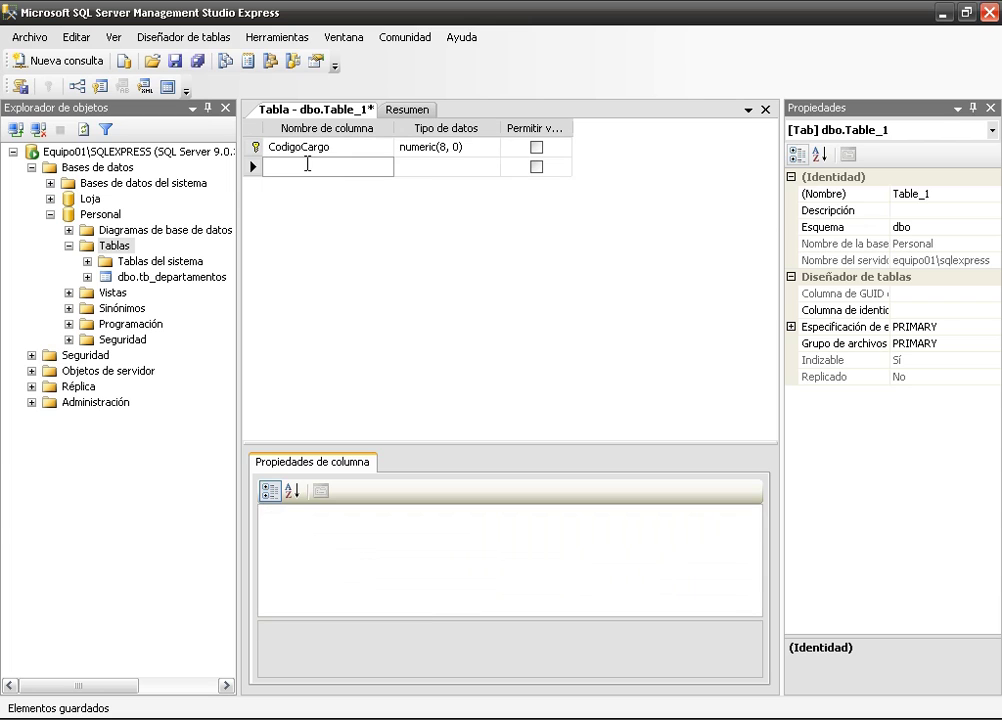
text(Nomb)
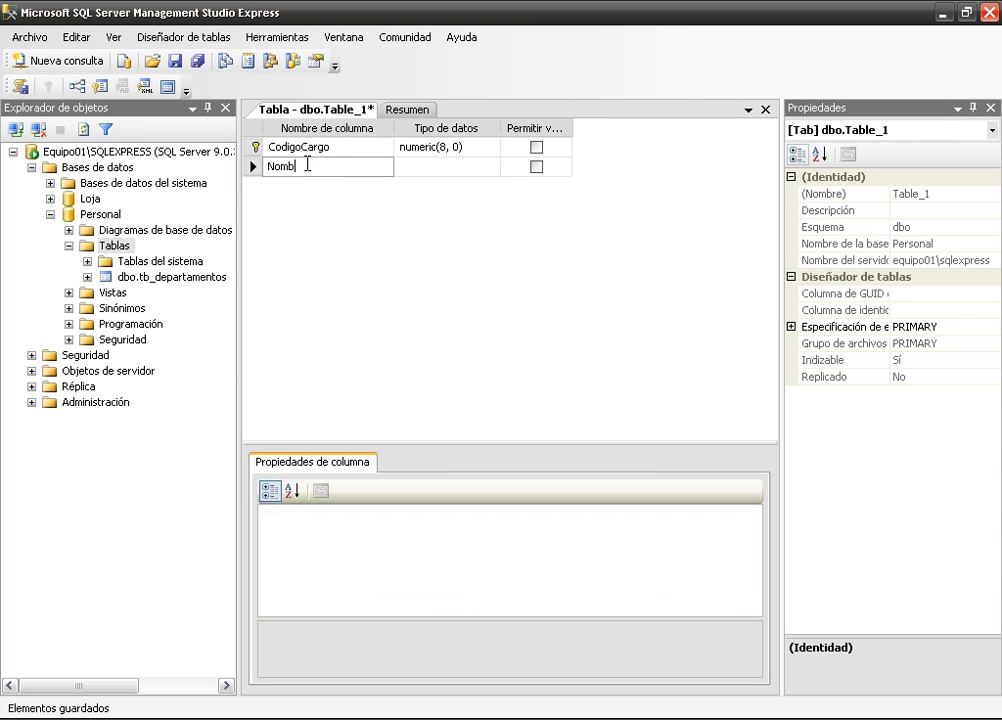
text(re_)
text(Careg)
key(BackSpace)
key(BackSpace)
text(go)
click(481, 174)
click(490, 167)
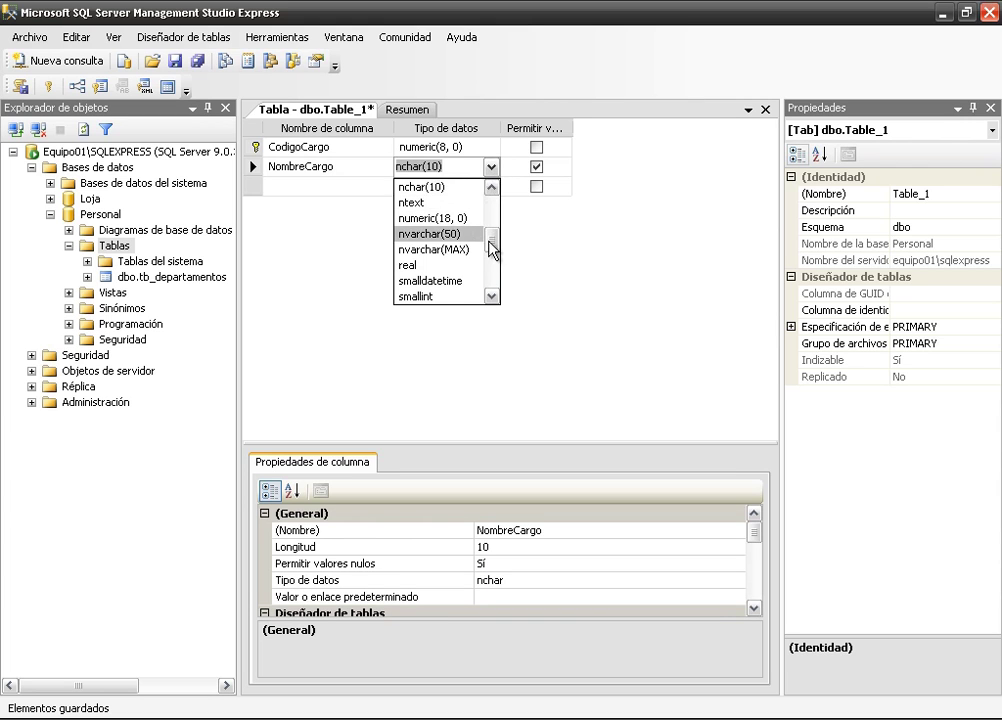
scroll(499, 287, down, 1)
scroll(500, 287, down, 3)
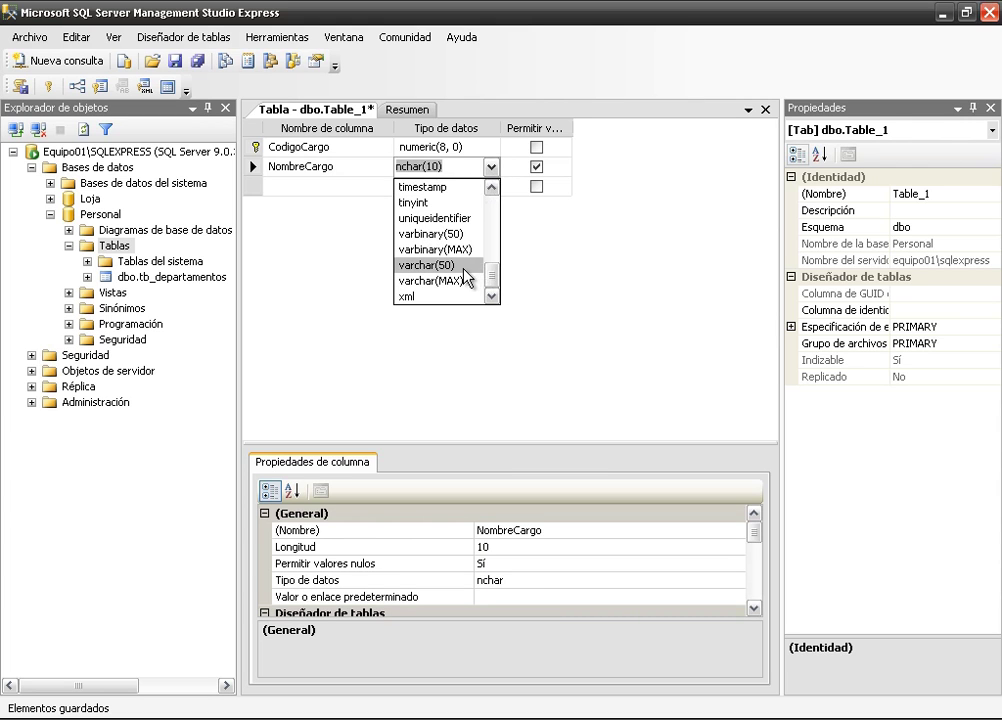
click(464, 268)
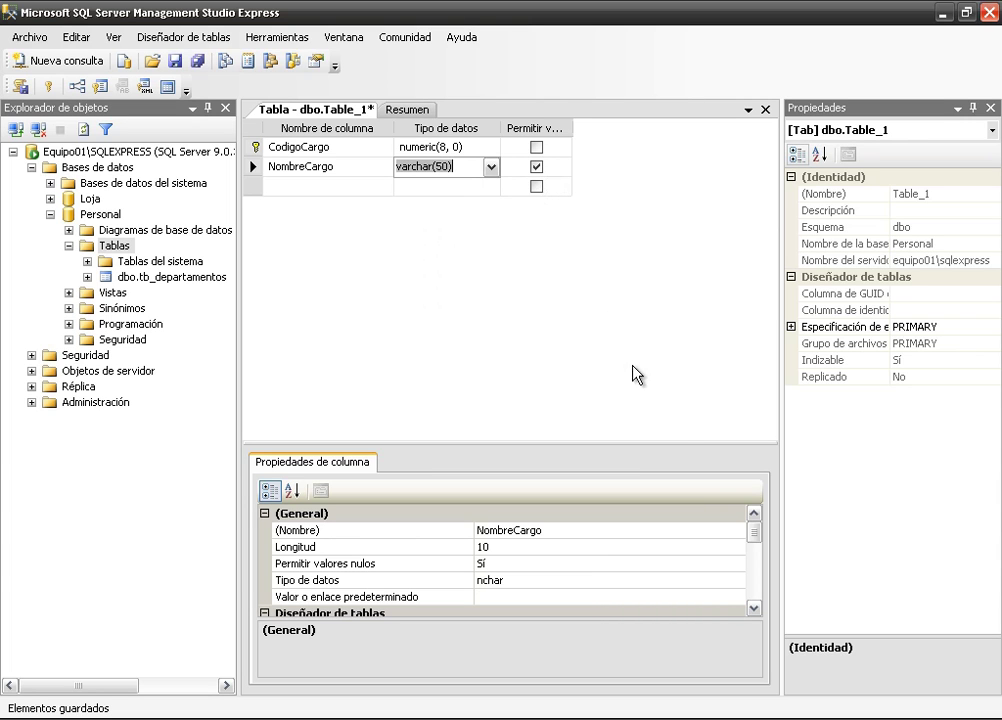
- Enable the identity specification for the CodigoCargo column in the new table's column properties
click(757, 562)
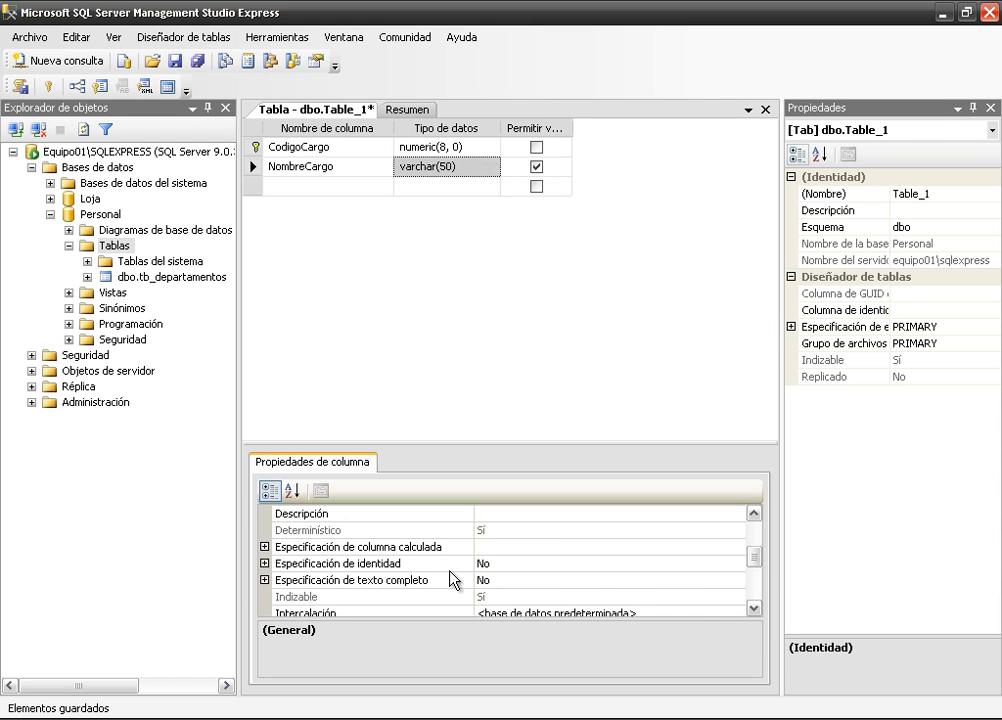
click(264, 563)
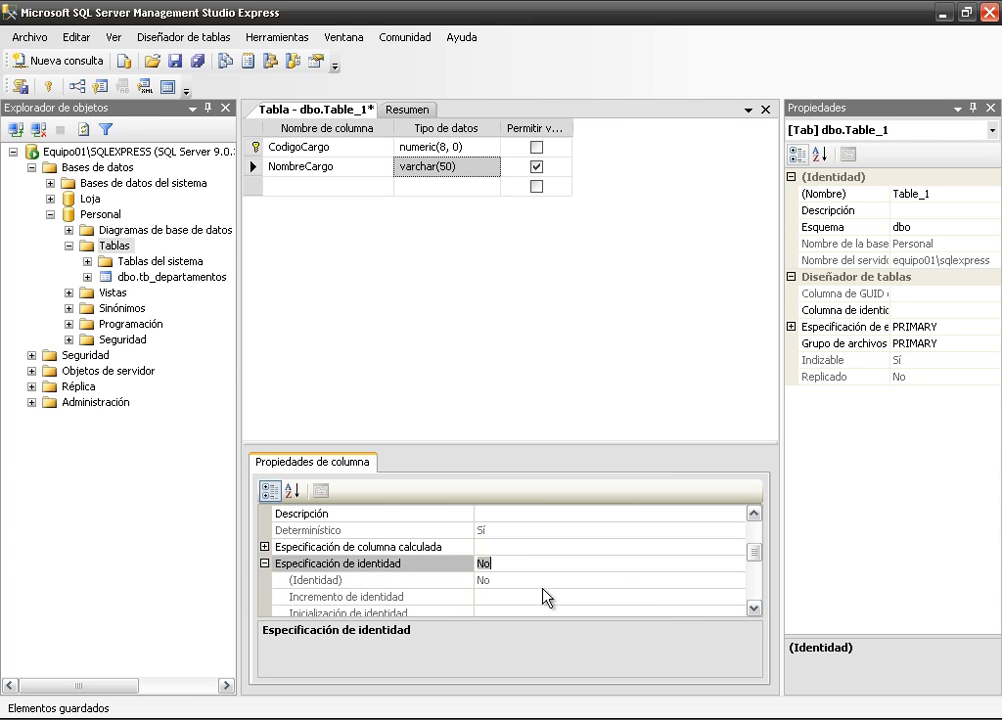
click(540, 563)
click(303, 147)
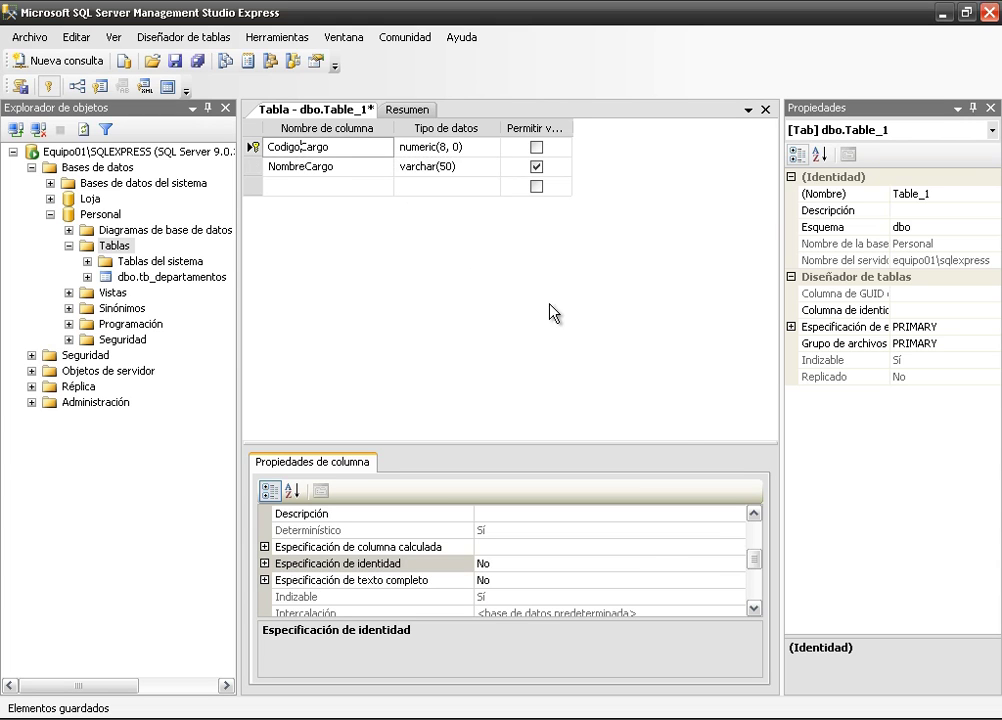
click(711, 563)
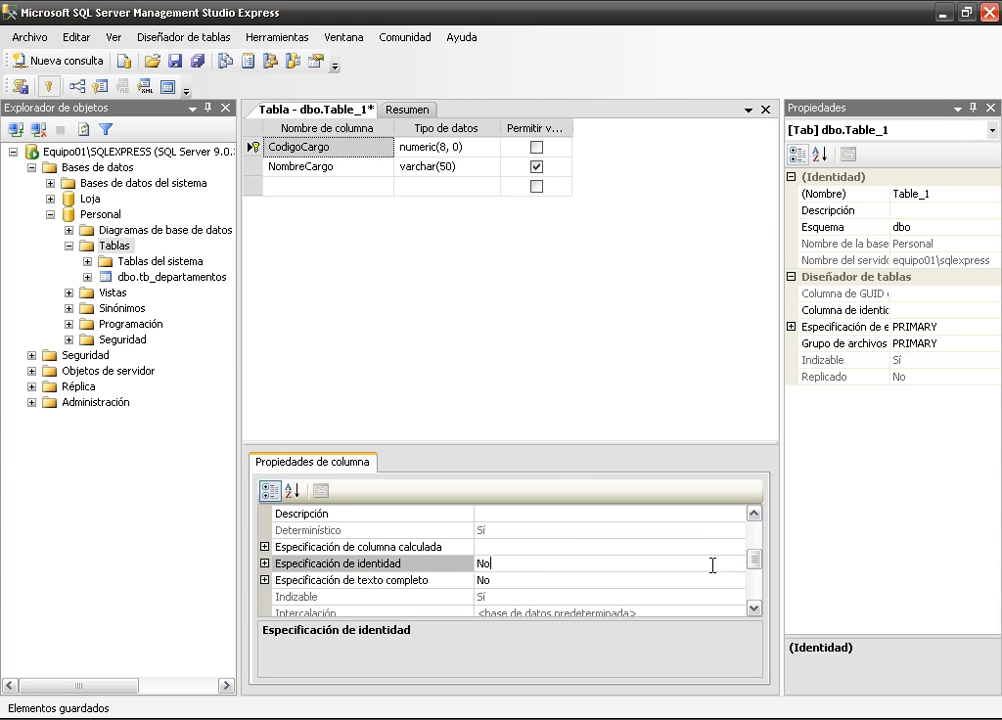
click(700, 583)
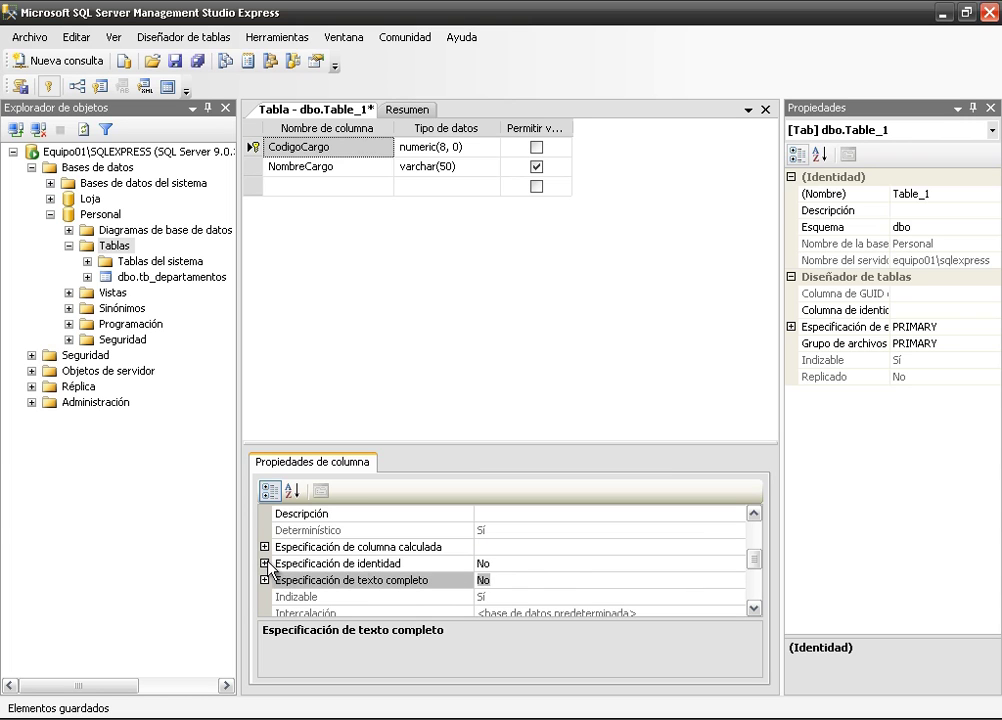
click(505, 563)
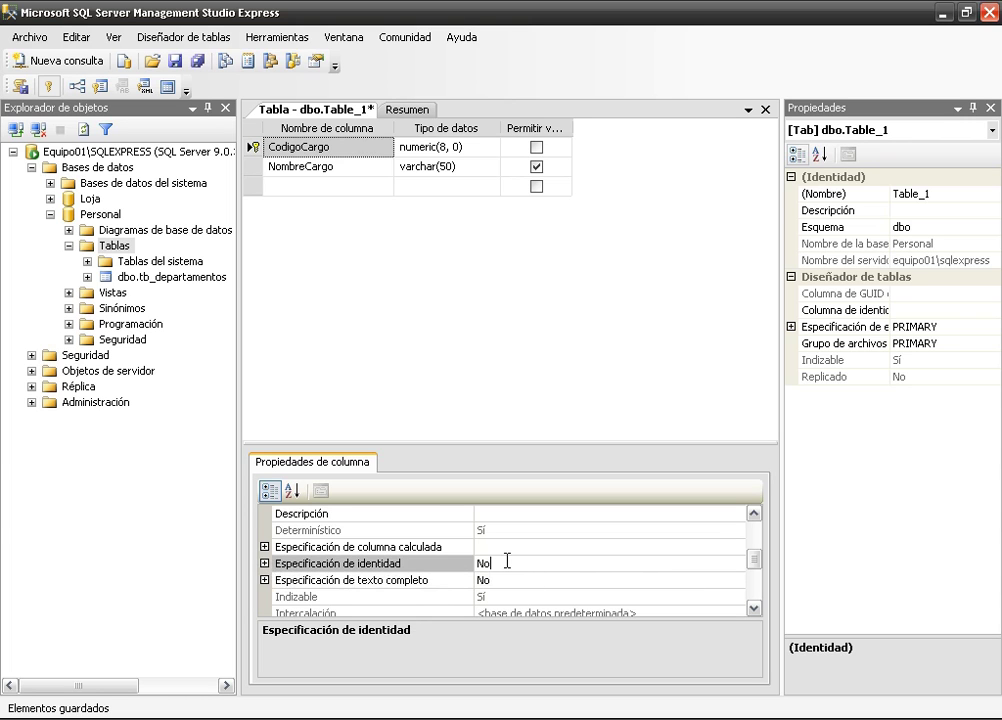
click(265, 564)
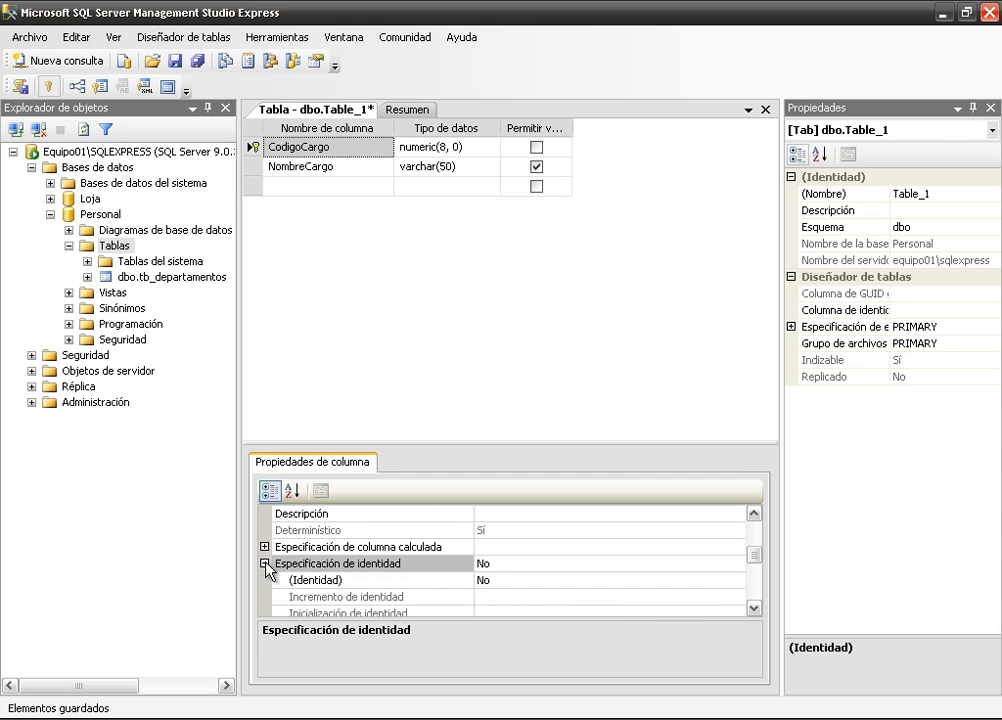
click(520, 580)
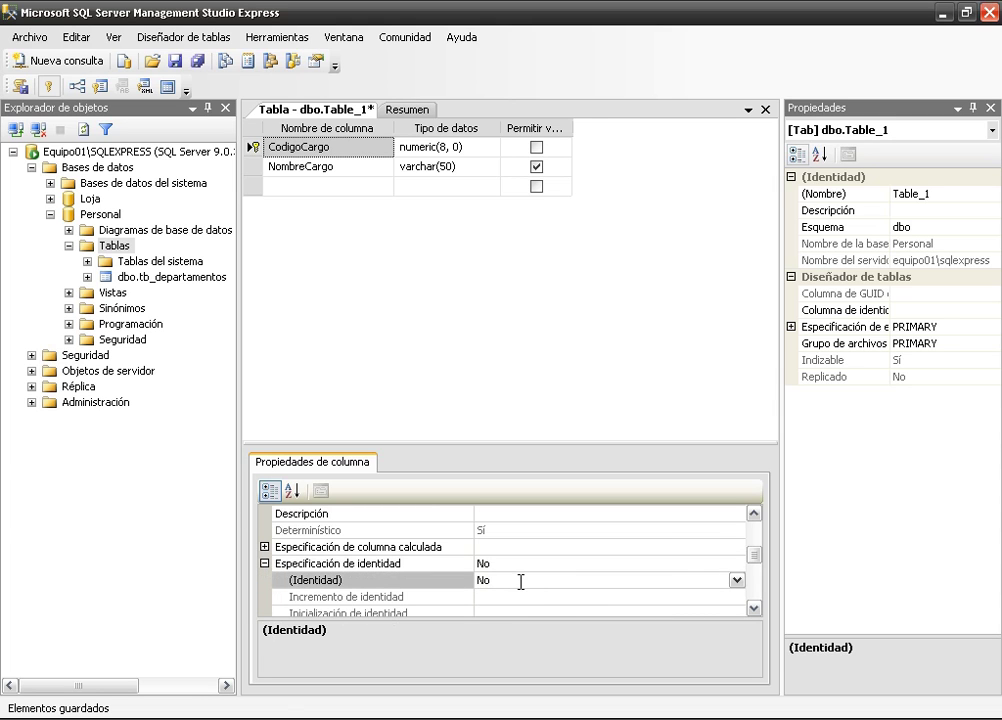
double_click(520, 581)
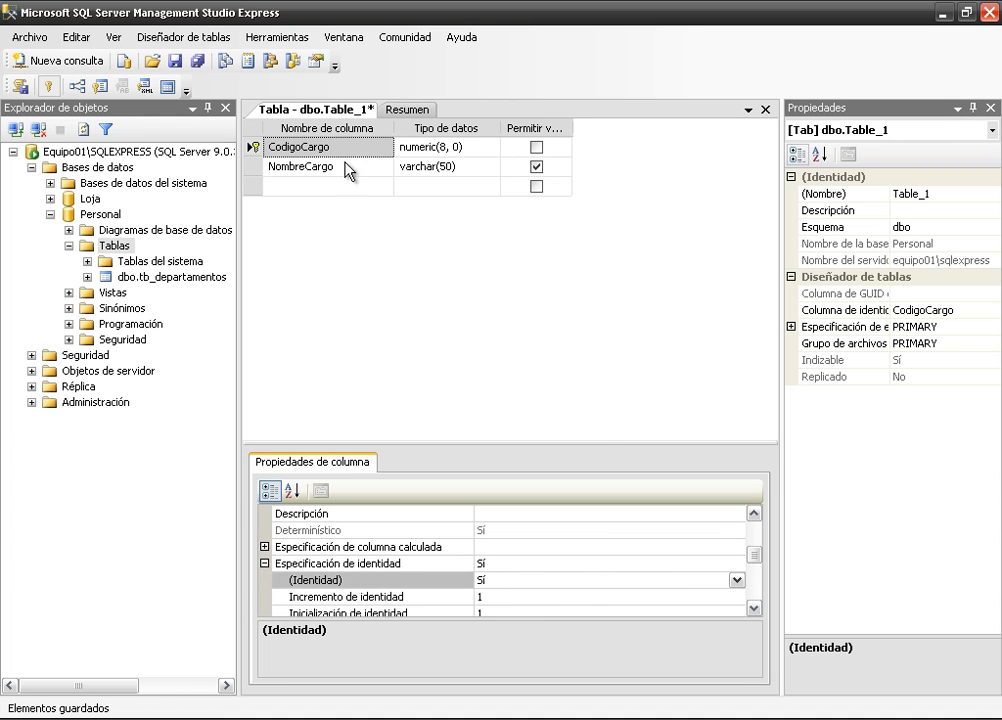
- Save the new table under the name tb_cargos
click(175, 61)
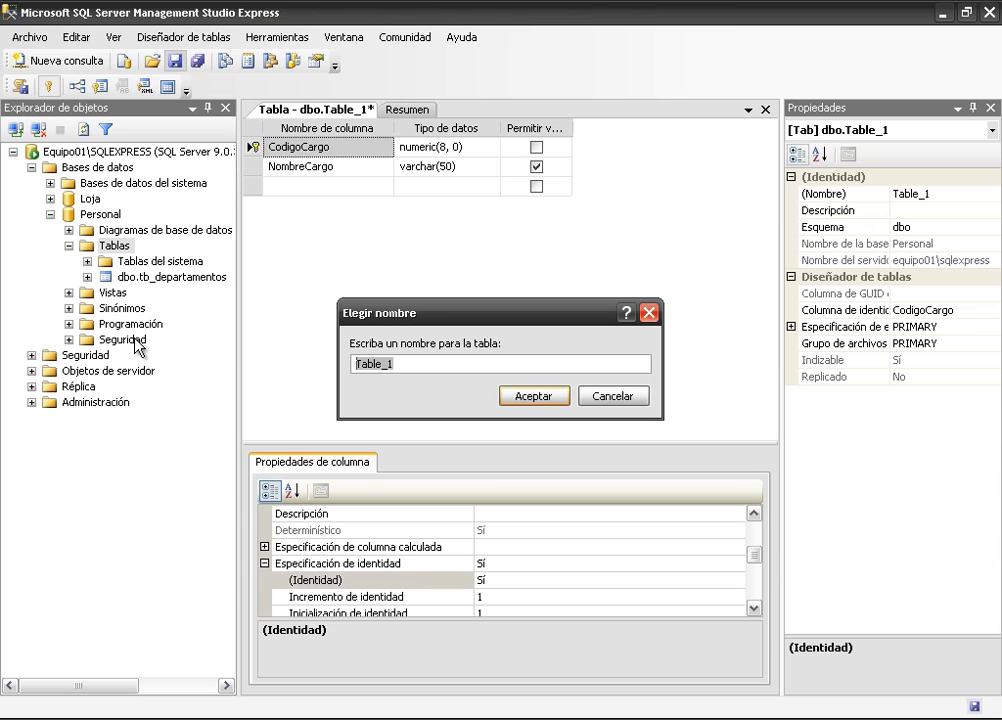
key(BackSpace)
text(C)
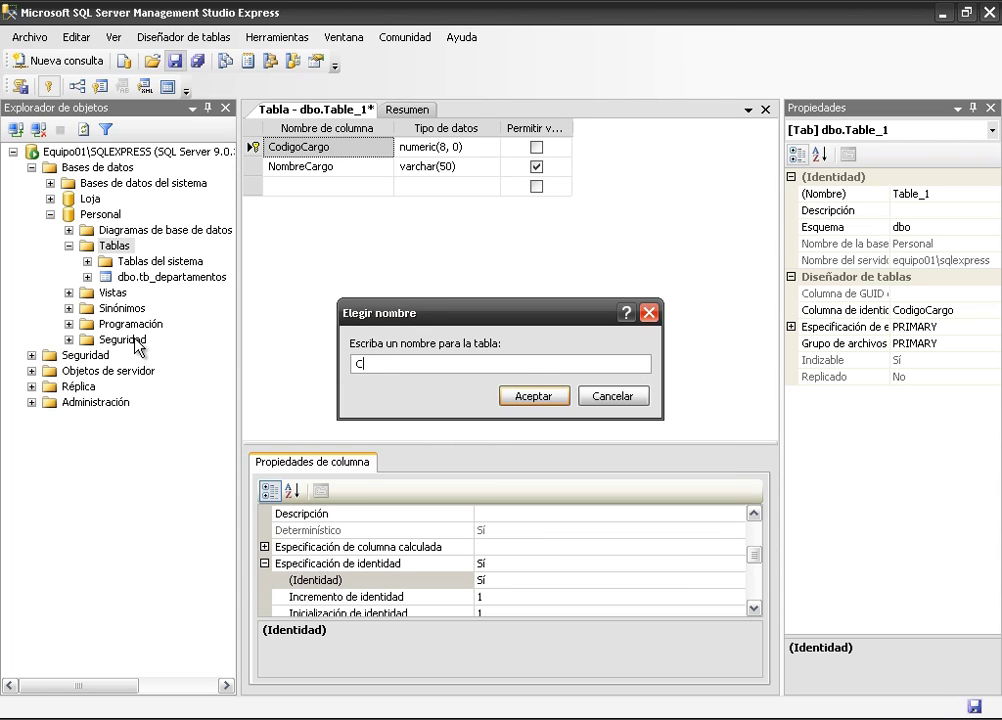
key(BackSpace)
text(tb_cargos)
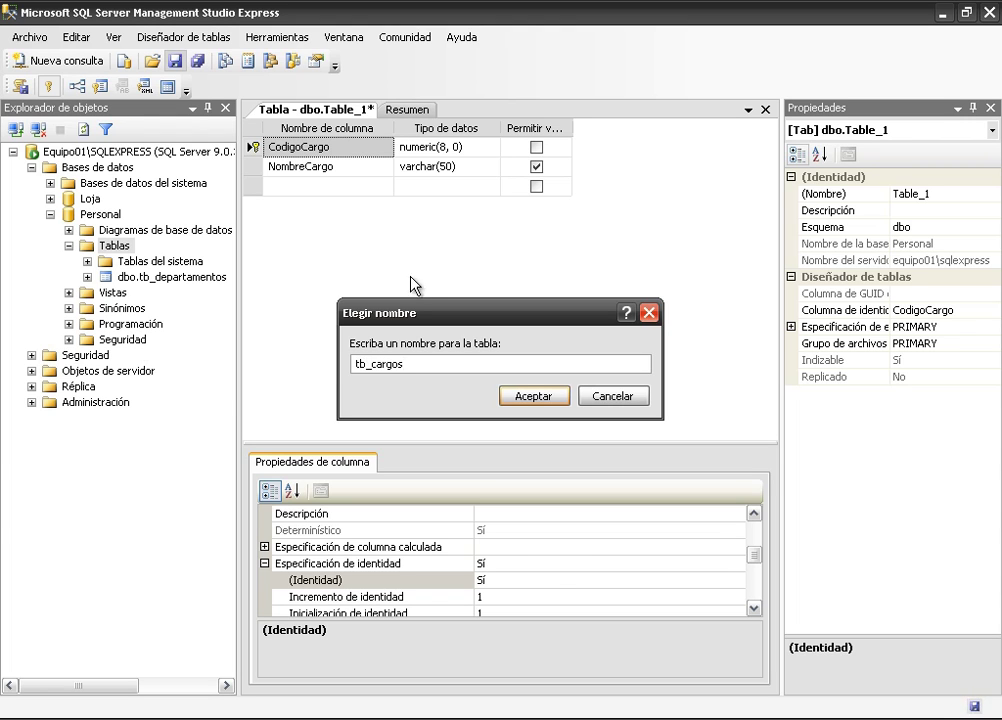
click(523, 398)
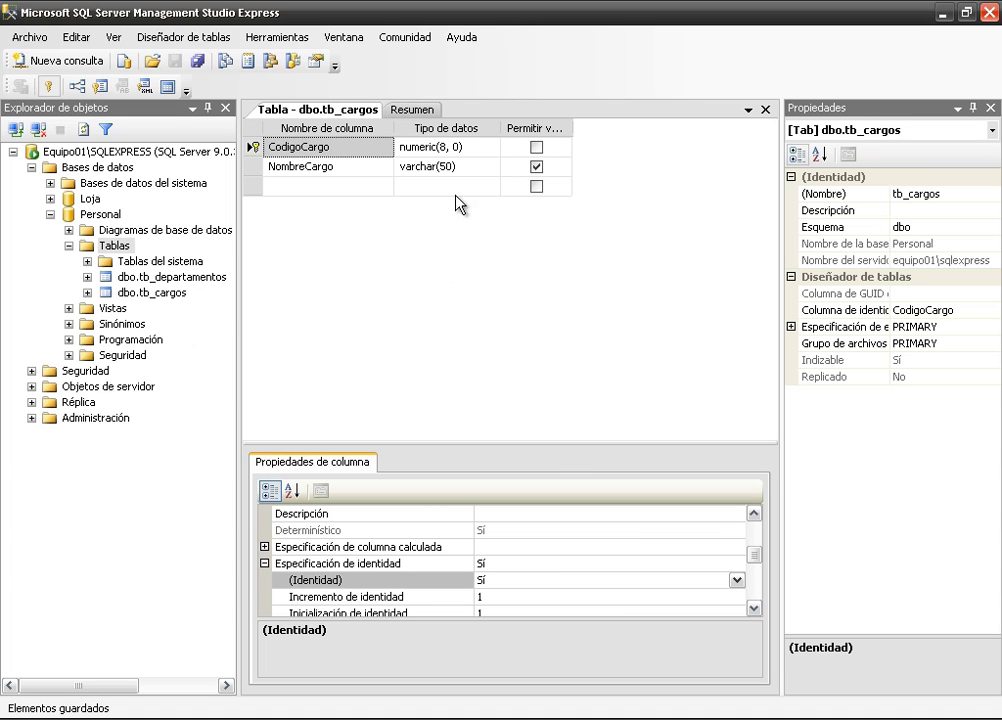
- Start designing a third new table in the Personal database
right_click(115, 253)
click(150, 264)
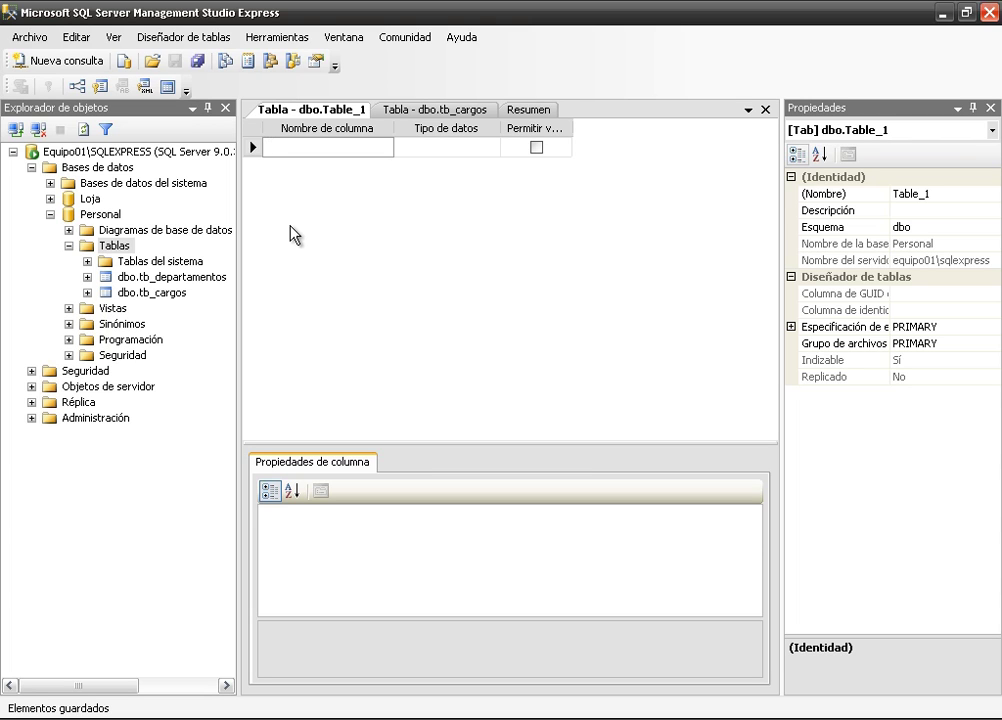
click(68, 340)
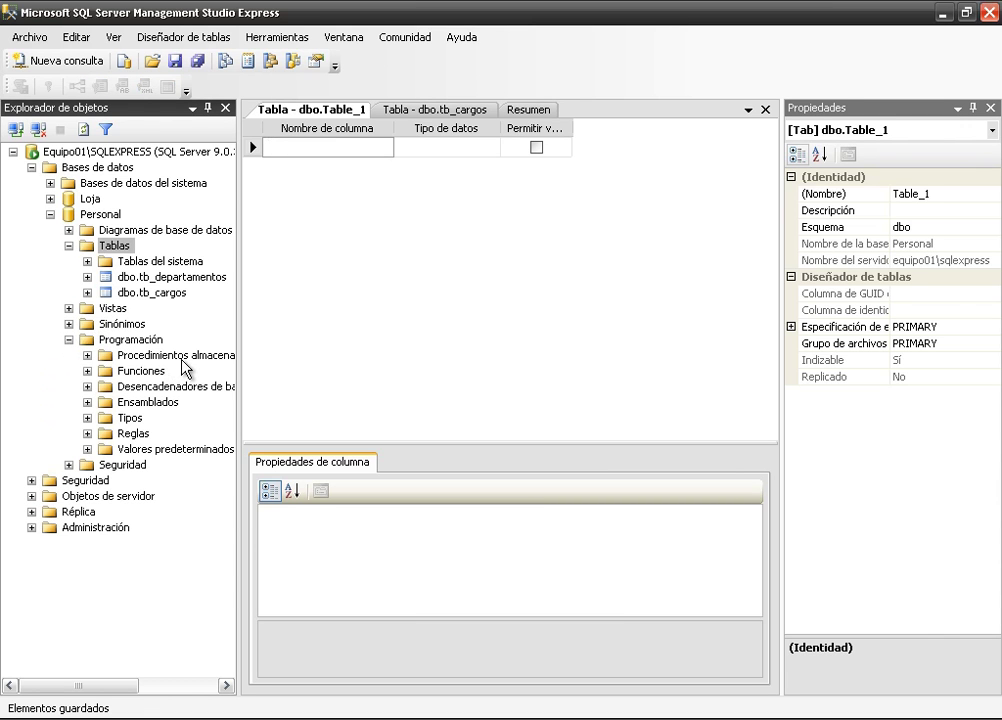
click(68, 340)
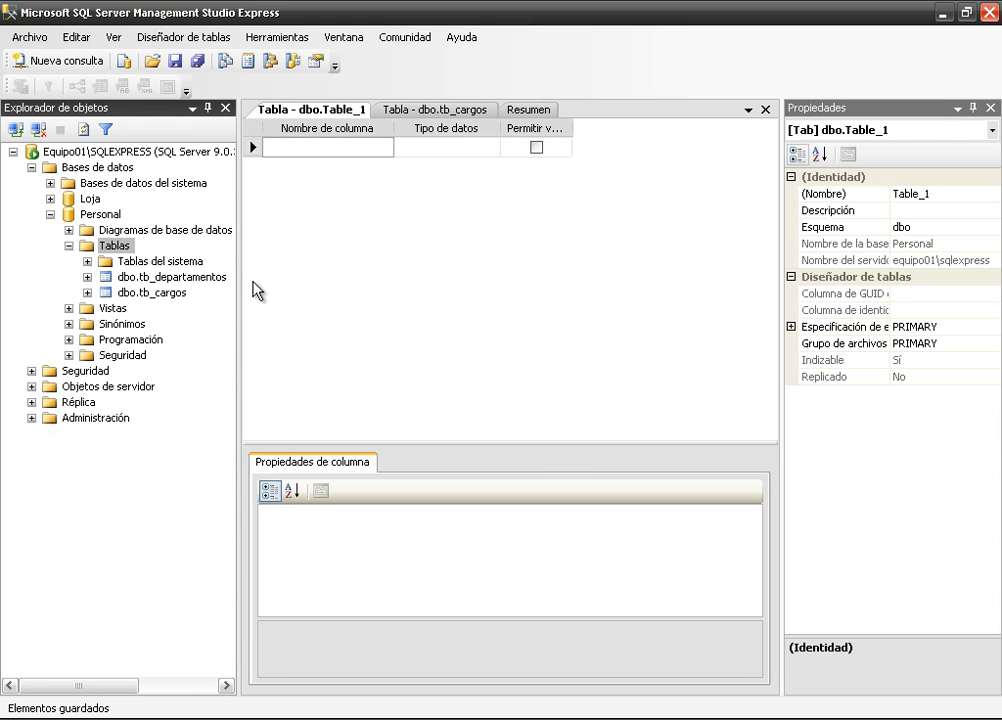